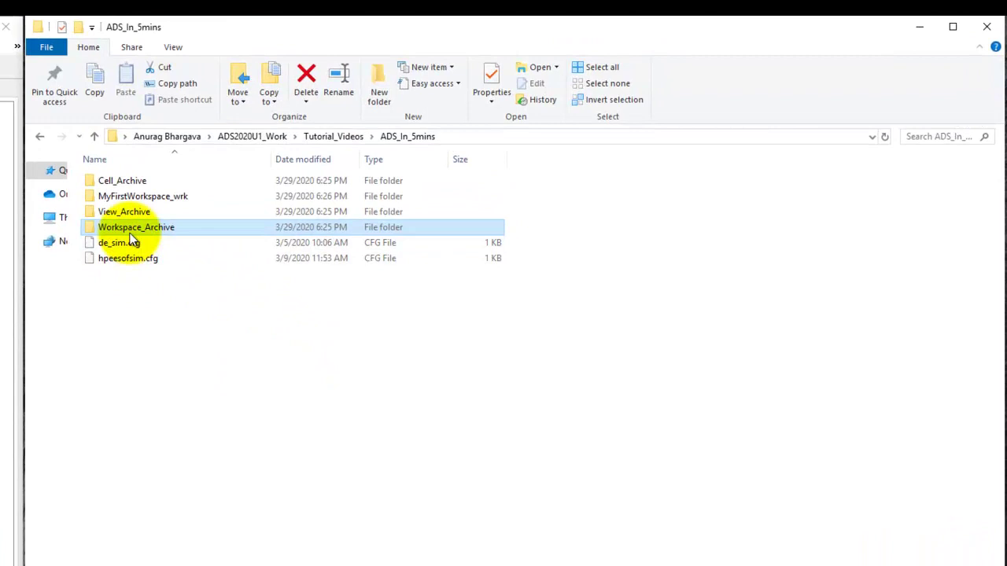
- Select the View_Archive folder and snap File Explorer to the right half of the screen
{"action": "left_click", "coordinate": [136, 213]}
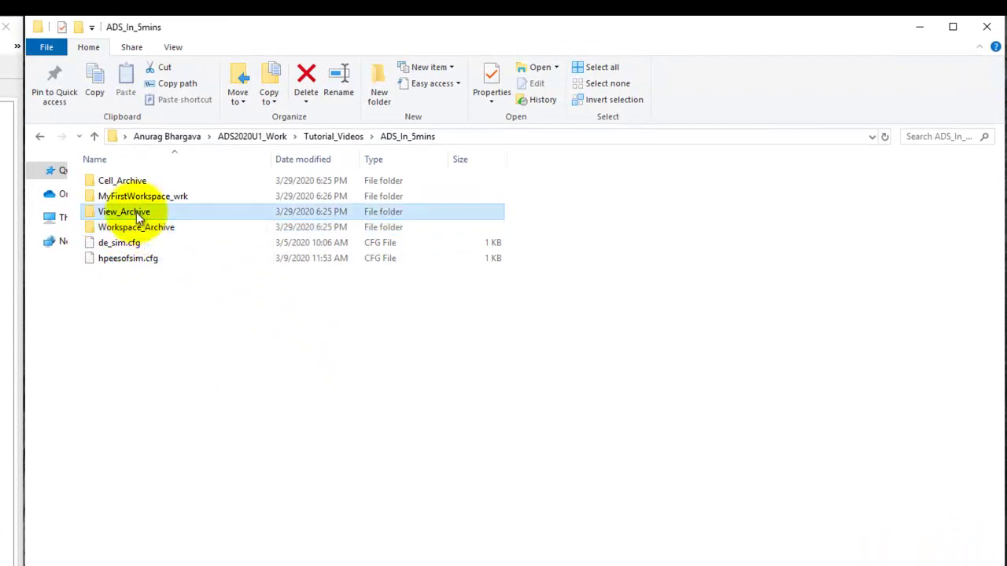
{"action": "left_click", "coordinate": [122, 229]}
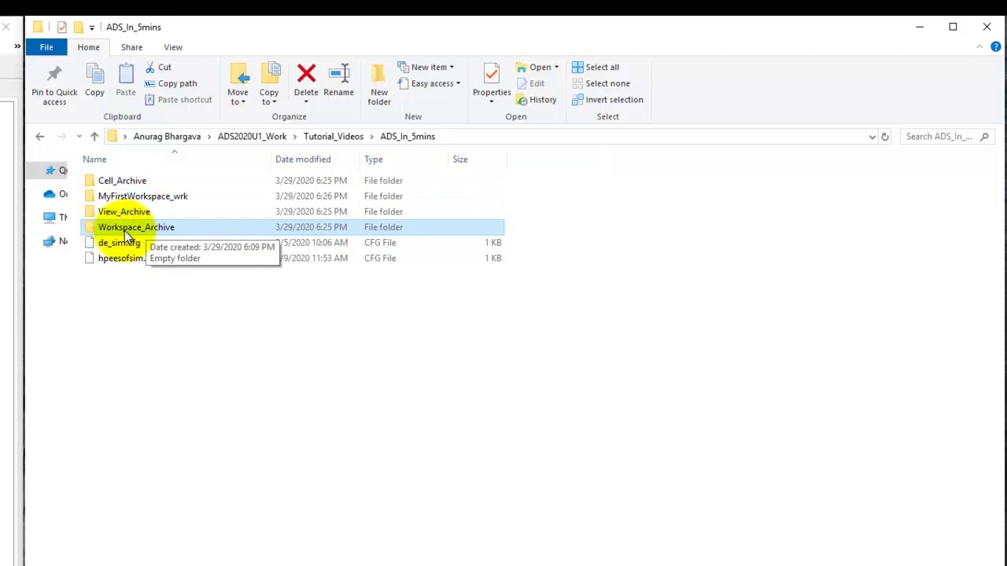
{"action": "left_click", "coordinate": [130, 182]}
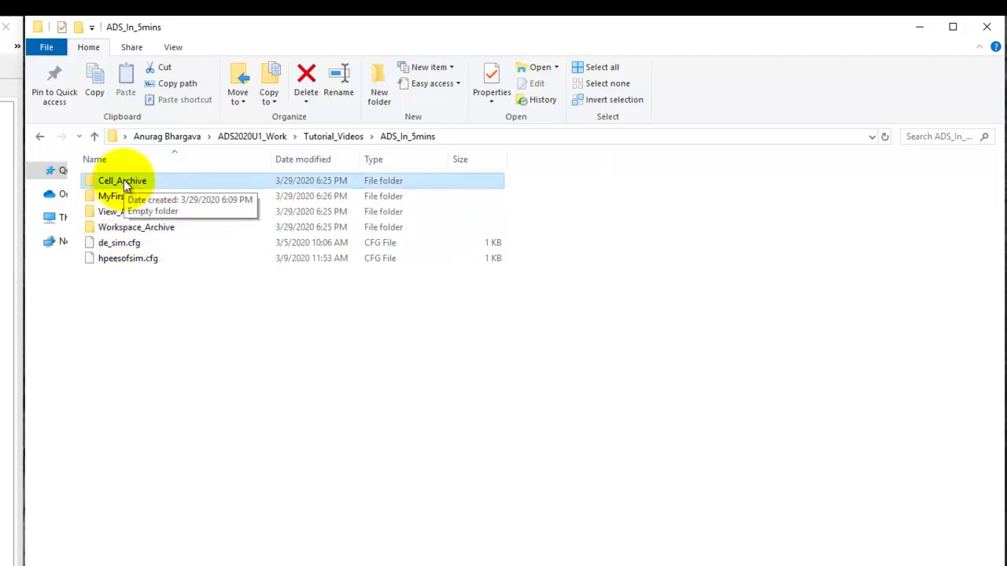
{"action": "left_click", "coordinate": [126, 213]}
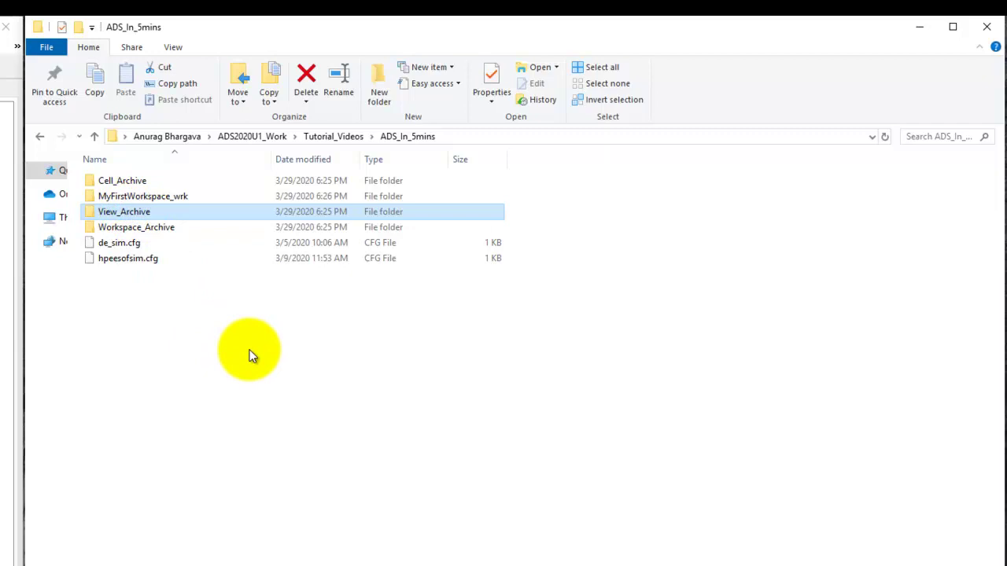
{"action": "key", "text": "super+Right"}
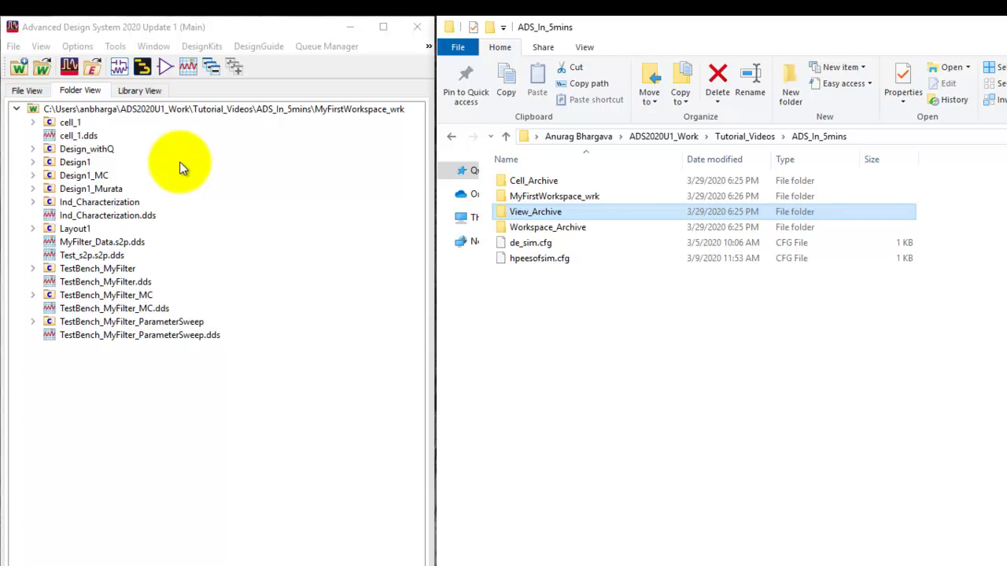
- Start the Archive Workspace wizard and expand MyFirstWorkspace_wrk to show its contents
{"action": "left_click", "coordinate": [8, 47]}
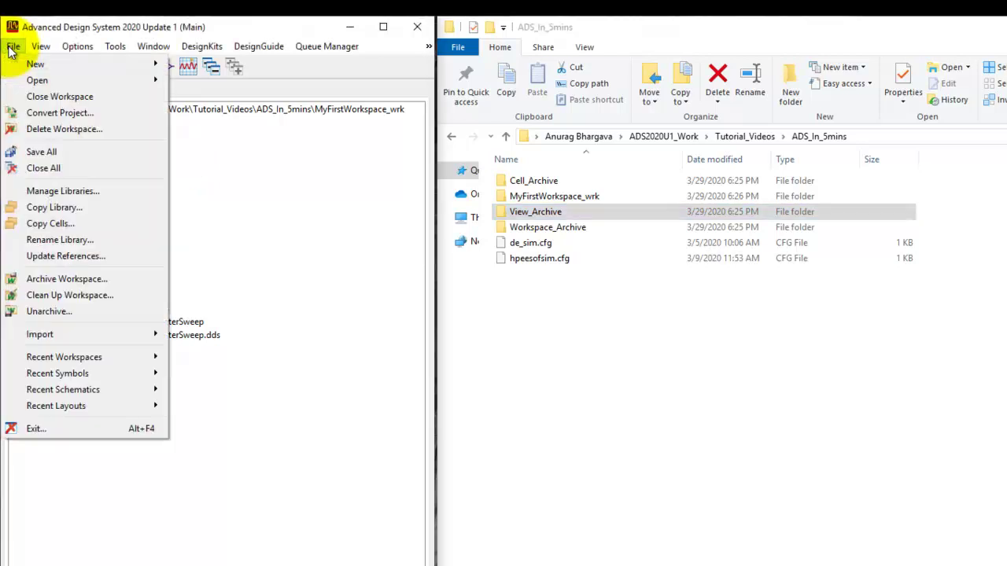
{"action": "left_click", "coordinate": [74, 277]}
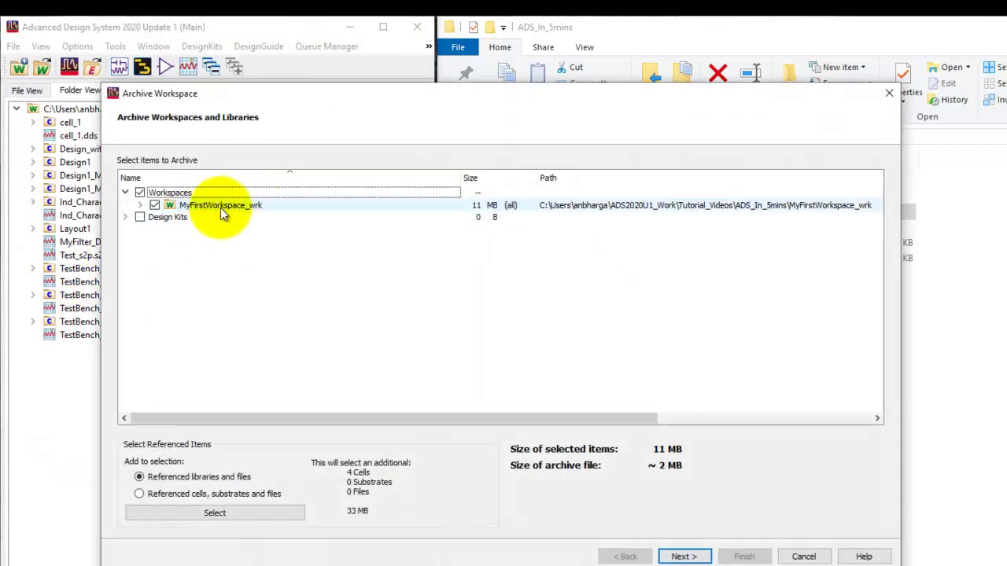
{"action": "left_click", "coordinate": [140, 205]}
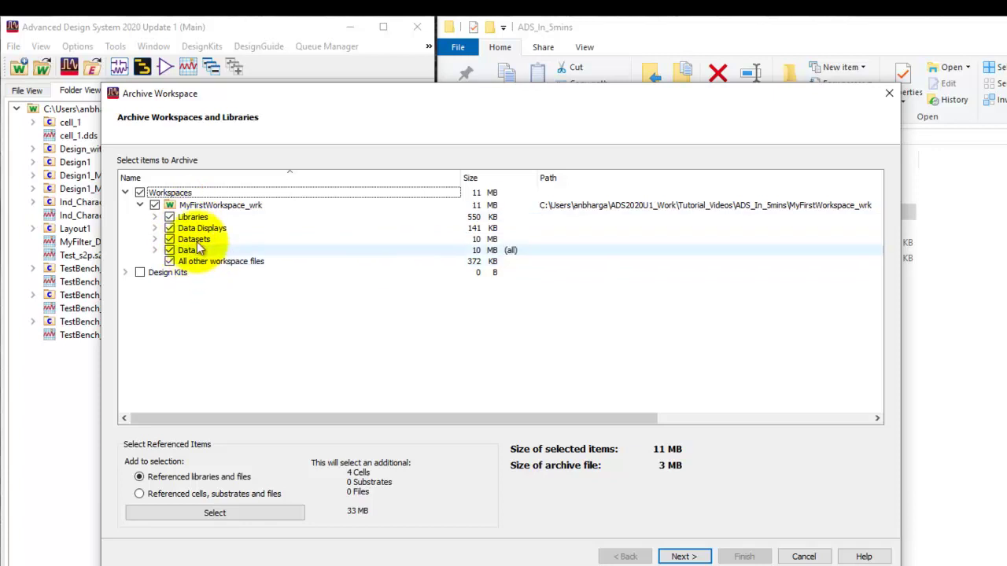
- Keep Datasets included and add the referenced design kits EncoderTest and muRataLibWeb
{"action": "mouse_move", "coordinate": [202, 267]}
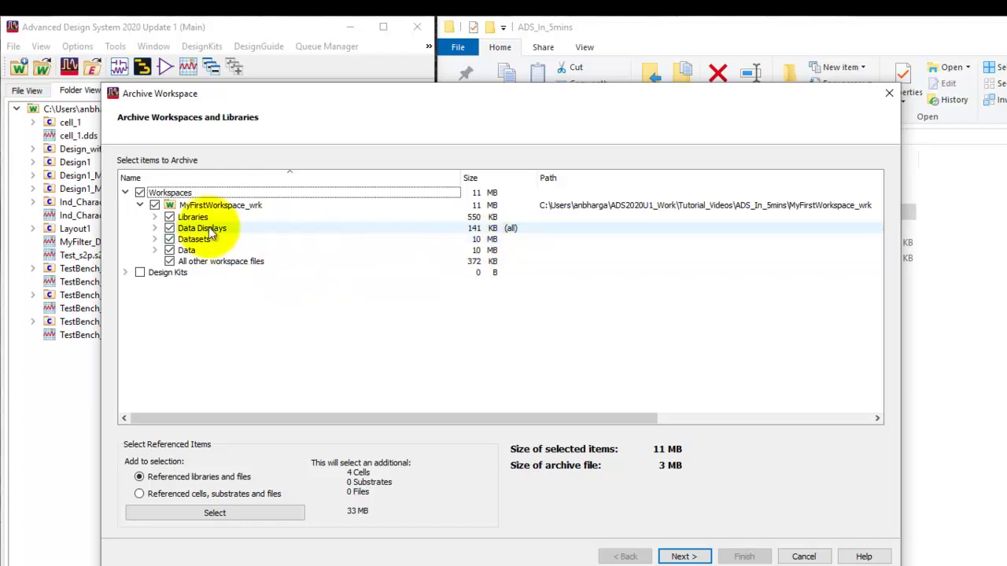
{"action": "left_click", "coordinate": [170, 240]}
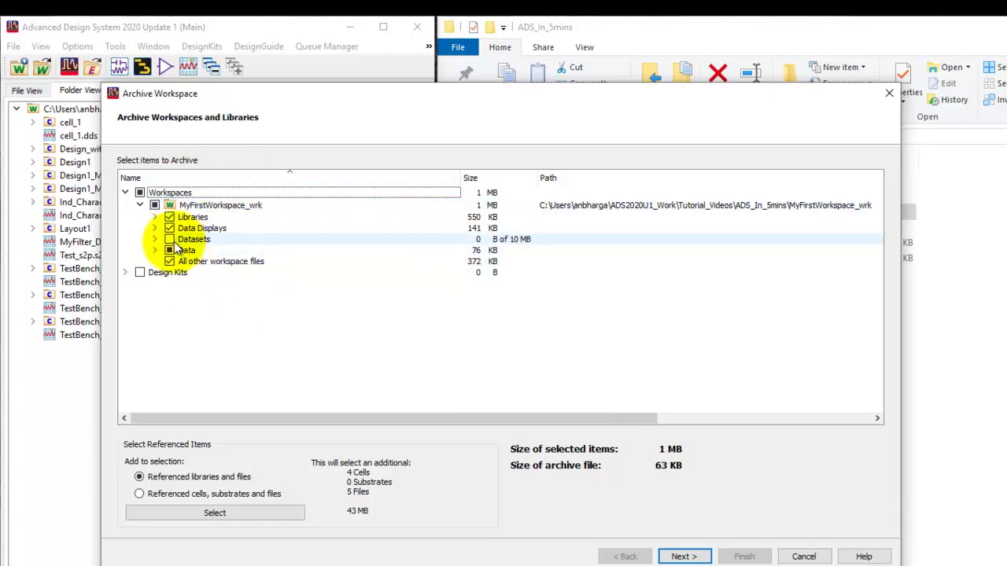
{"action": "left_click", "coordinate": [169, 239]}
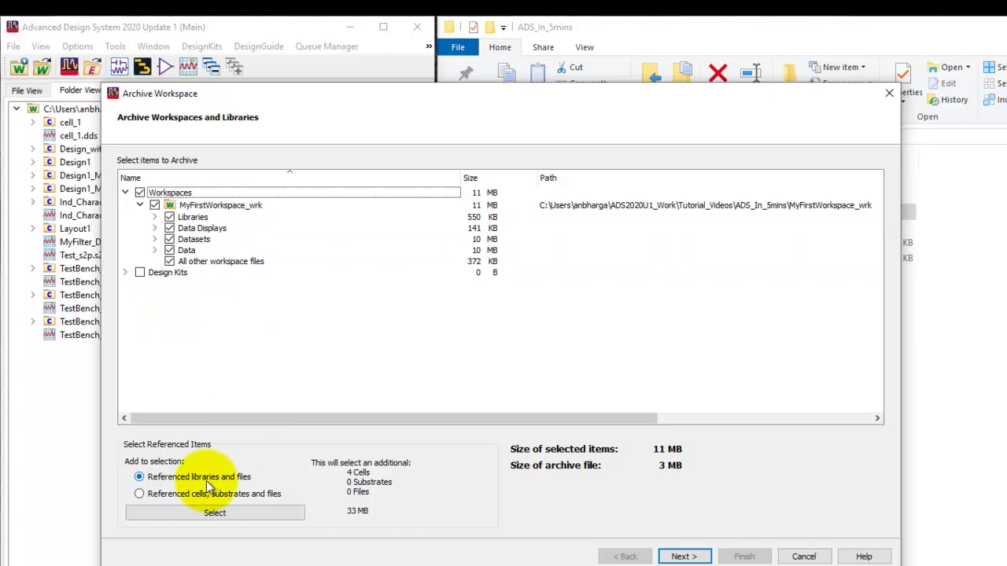
{"action": "left_click", "coordinate": [218, 513]}
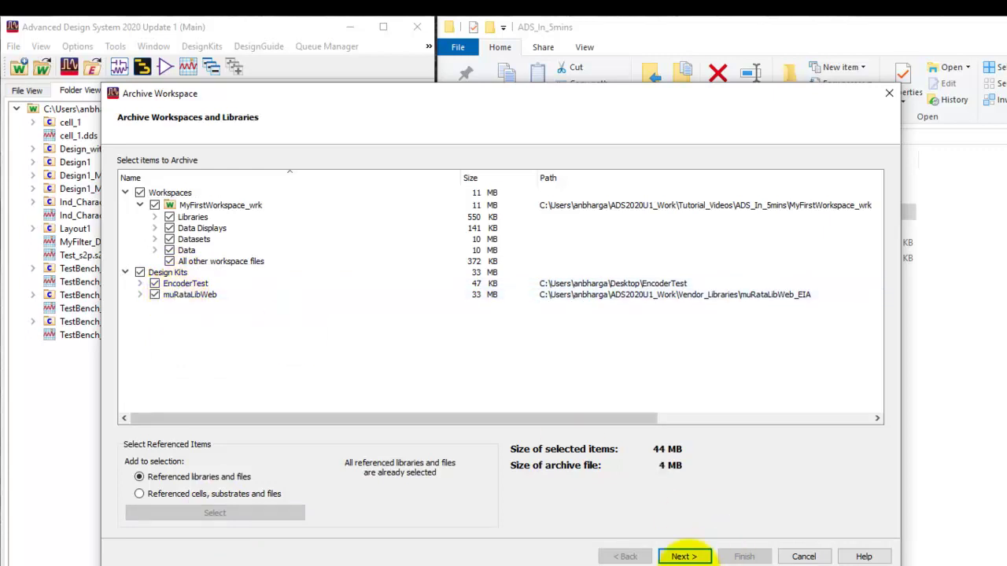
- Target MyFirstWorkspace_wrk.7zads in the Workspace_Archive folder and exclude EM data files
{"action": "left_click", "coordinate": [682, 556]}
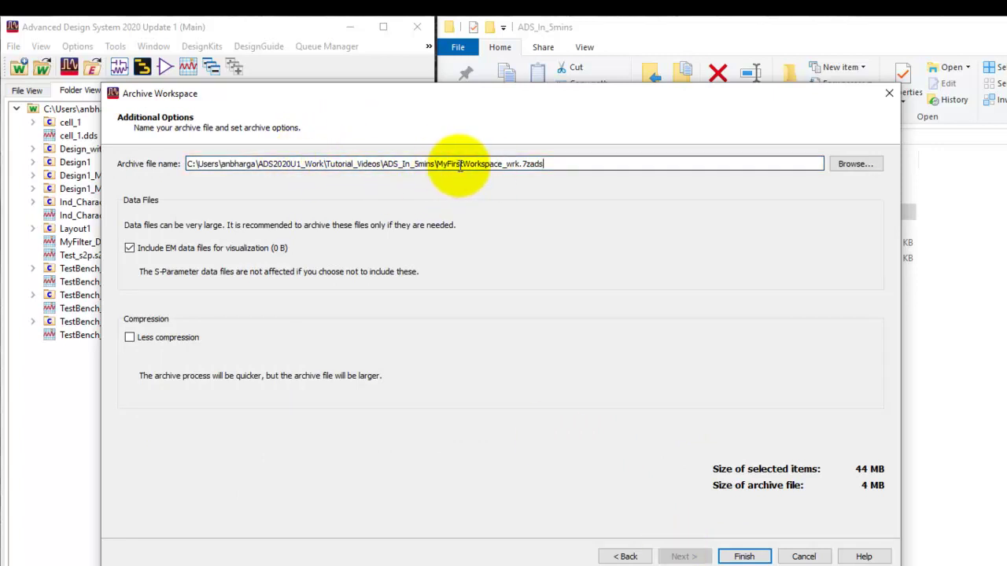
{"action": "left_click_drag", "start_coordinate": [549, 164], "coordinate": [520, 164]}
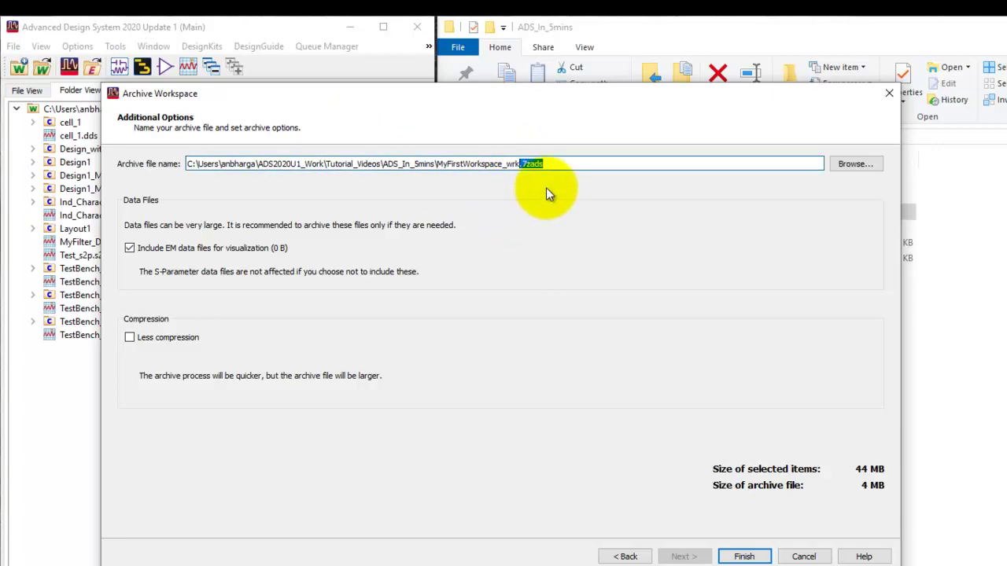
{"action": "left_click", "coordinate": [534, 164]}
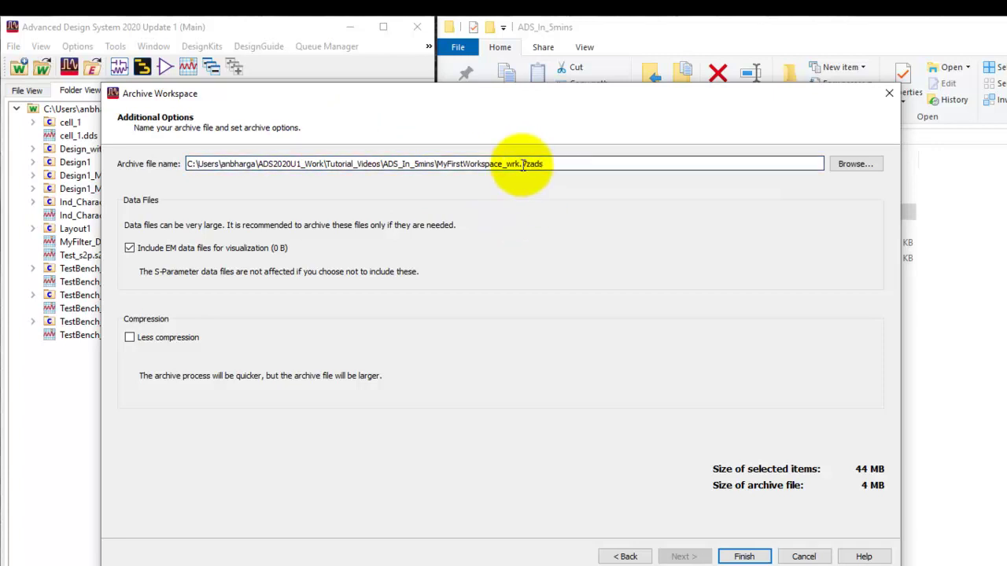
{"action": "left_click", "coordinate": [855, 163]}
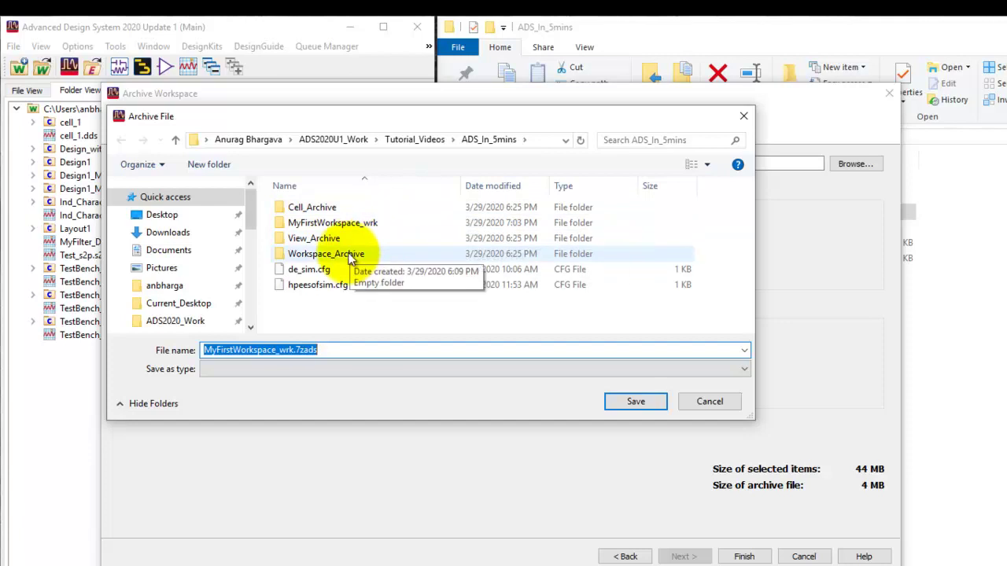
{"action": "left_click", "coordinate": [348, 253]}
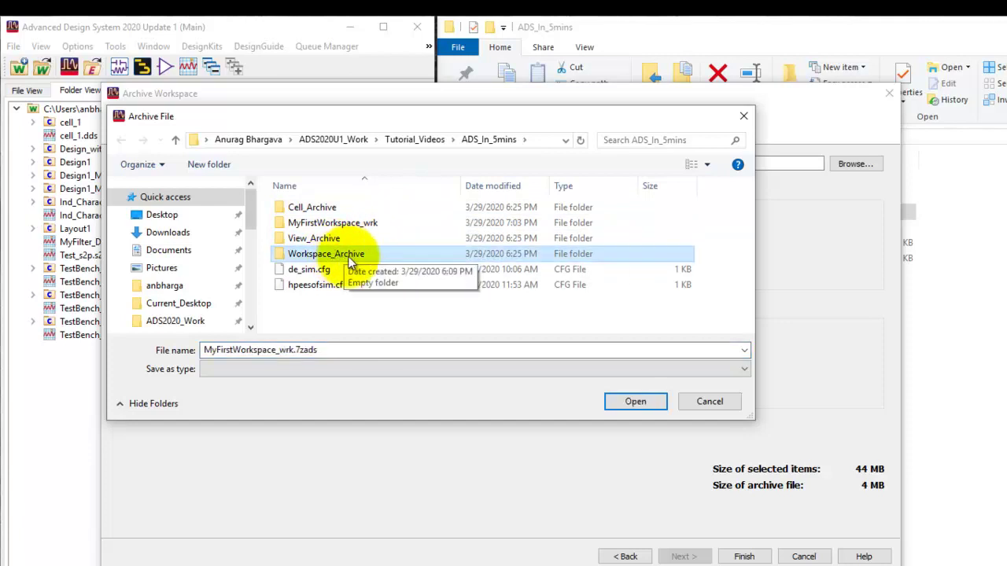
{"action": "left_click", "coordinate": [642, 405]}
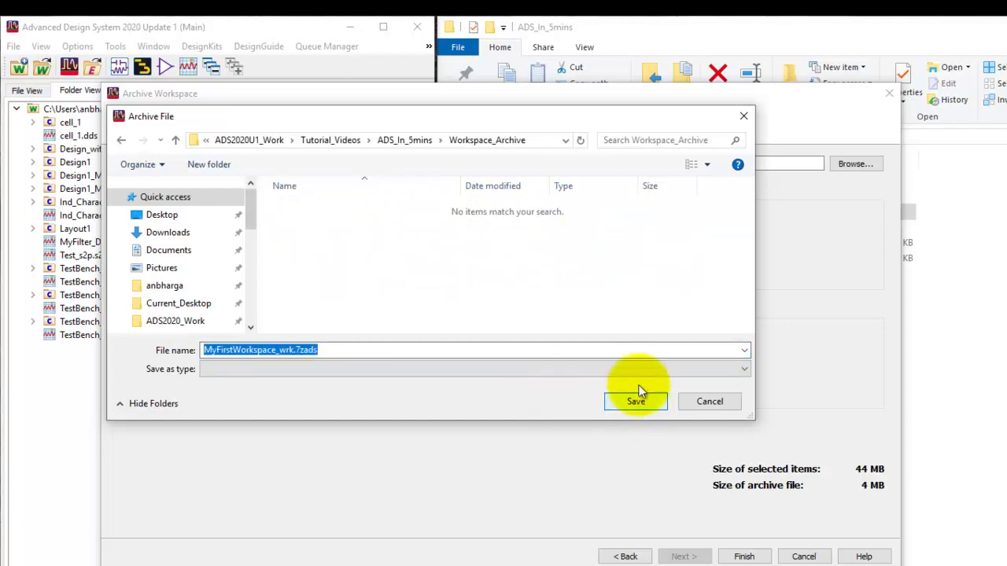
{"action": "left_click", "coordinate": [634, 401]}
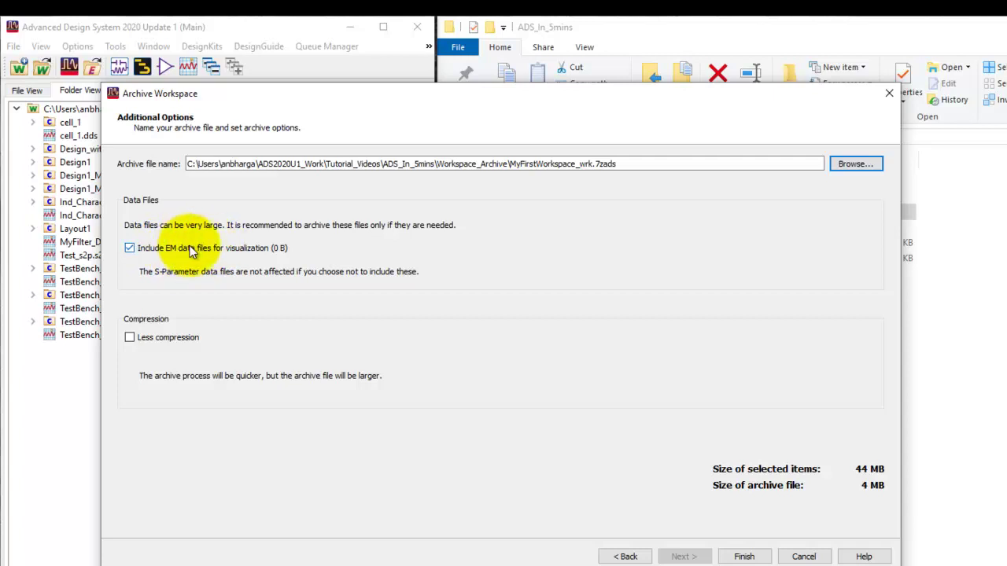
{"action": "left_click", "coordinate": [129, 249]}
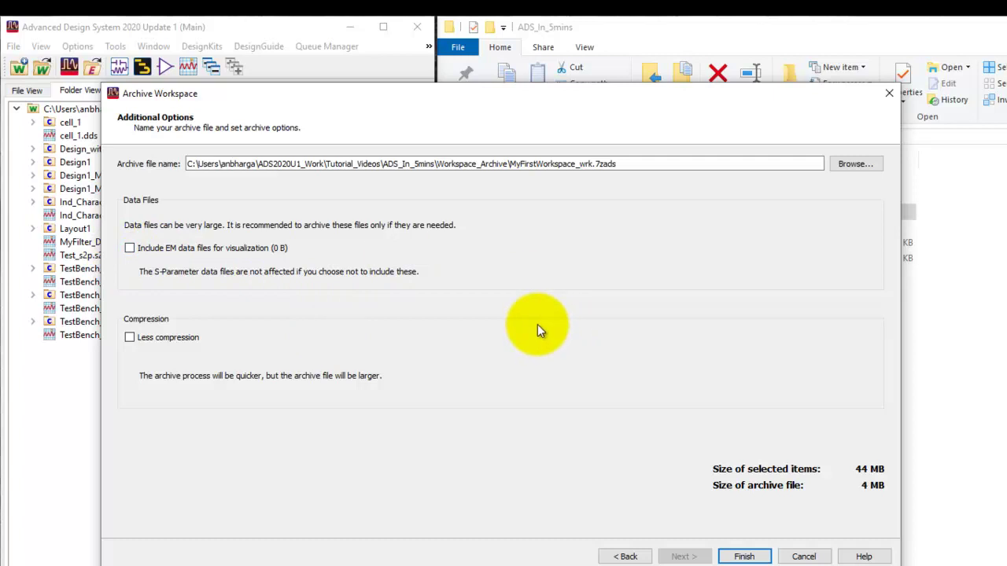
- Create the archive, check MyFirstWorkspace_wrk.7zads (4,227 KB) in Workspace_Archive, then return to ADS_In_5mins
{"action": "left_click", "coordinate": [744, 557]}
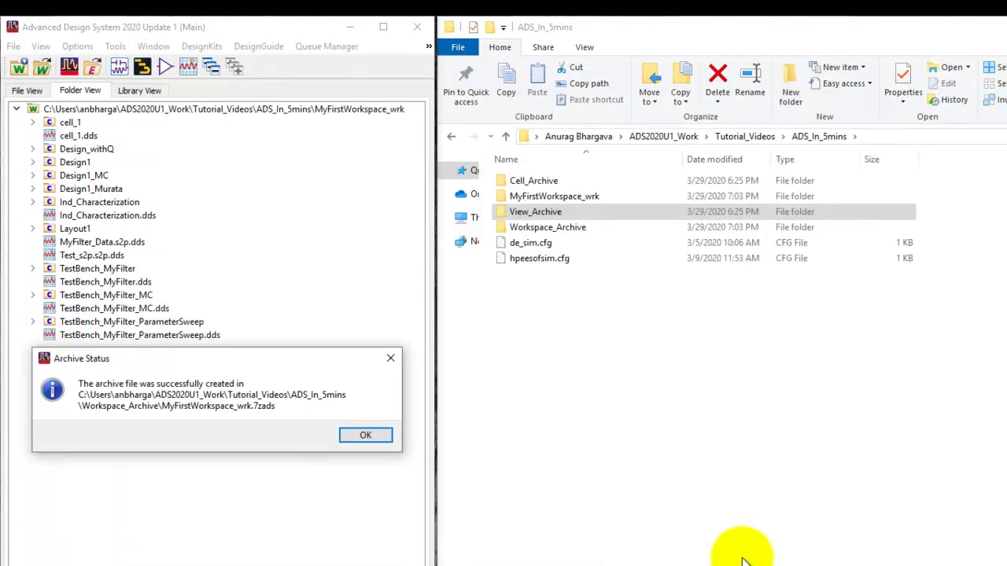
{"action": "left_click", "coordinate": [361, 435]}
{"action": "left_click", "coordinate": [572, 232]}
{"action": "double_click", "coordinate": [572, 234]}
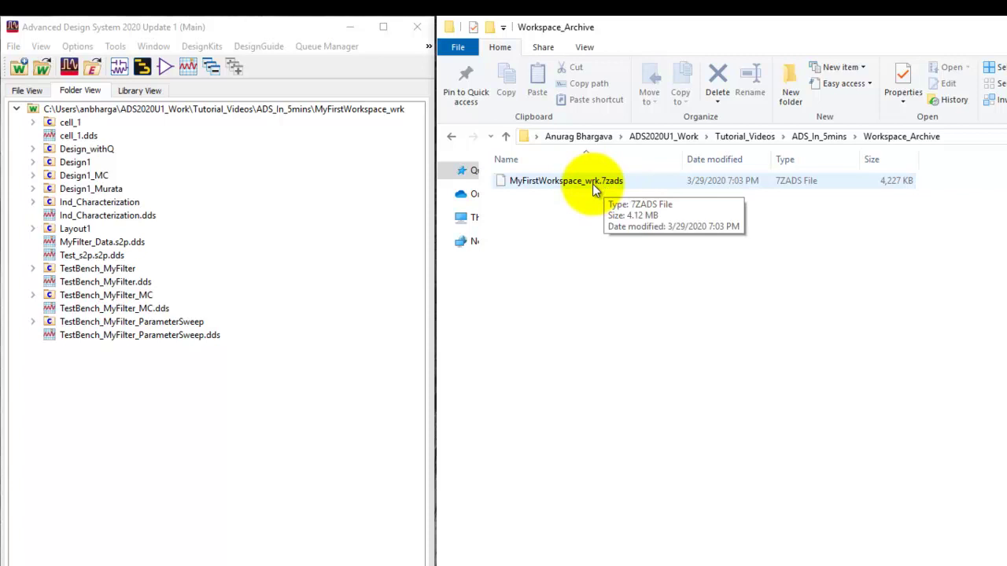
{"action": "left_click", "coordinate": [811, 138]}
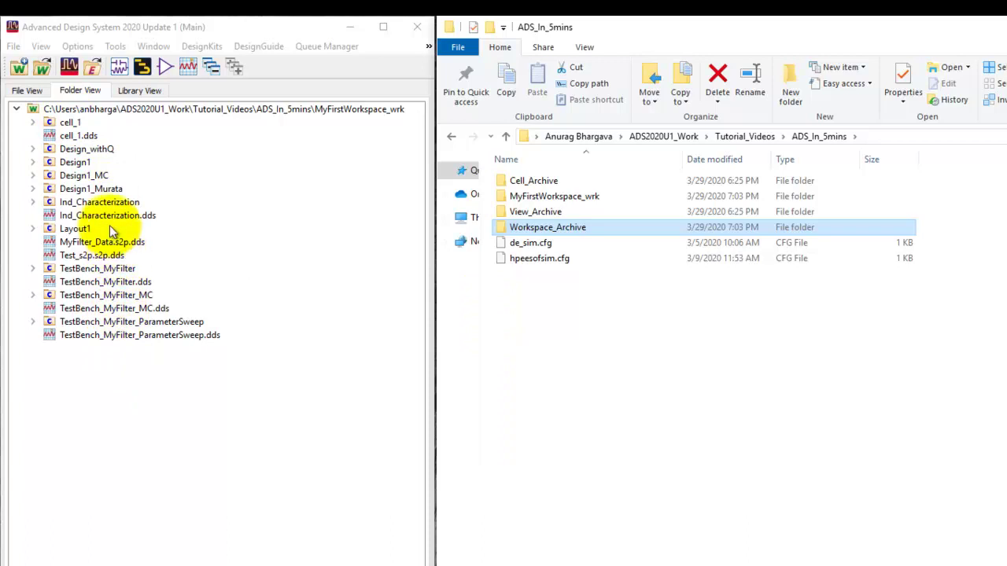
- Collapse the Design1 cell and start the Archive Cell wizard for it
{"action": "left_click", "coordinate": [71, 164]}
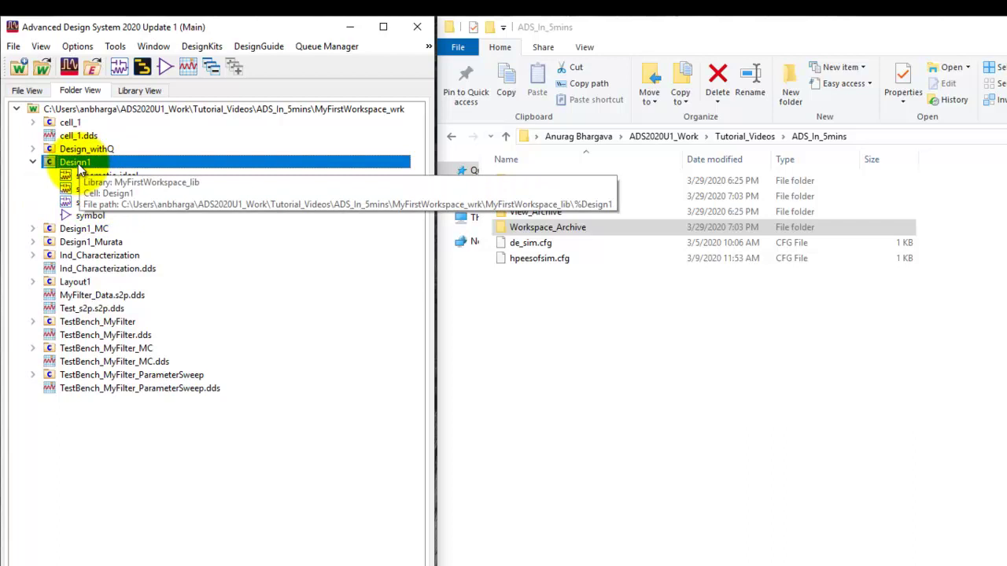
{"action": "left_click", "coordinate": [33, 162]}
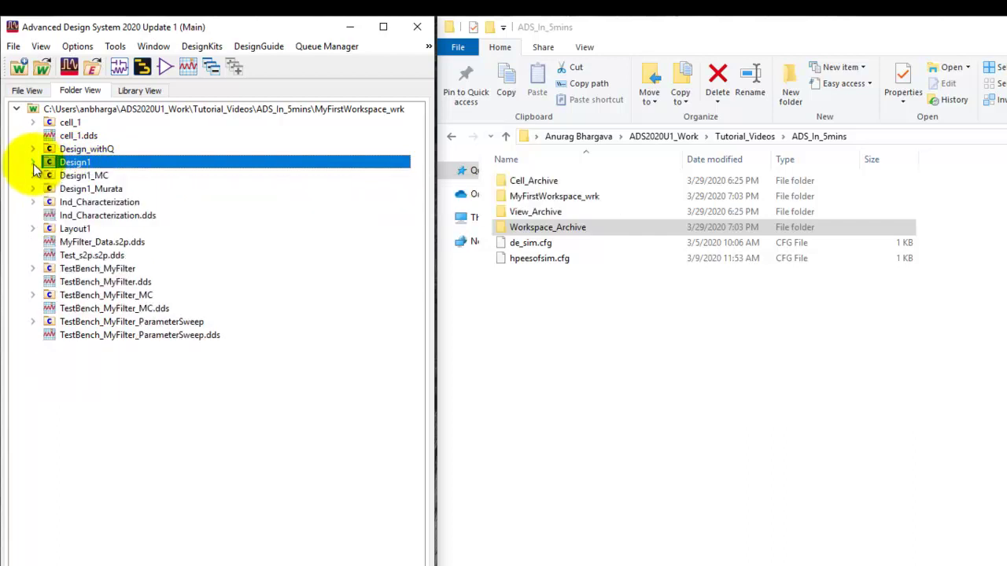
{"action": "right_click", "coordinate": [77, 164]}
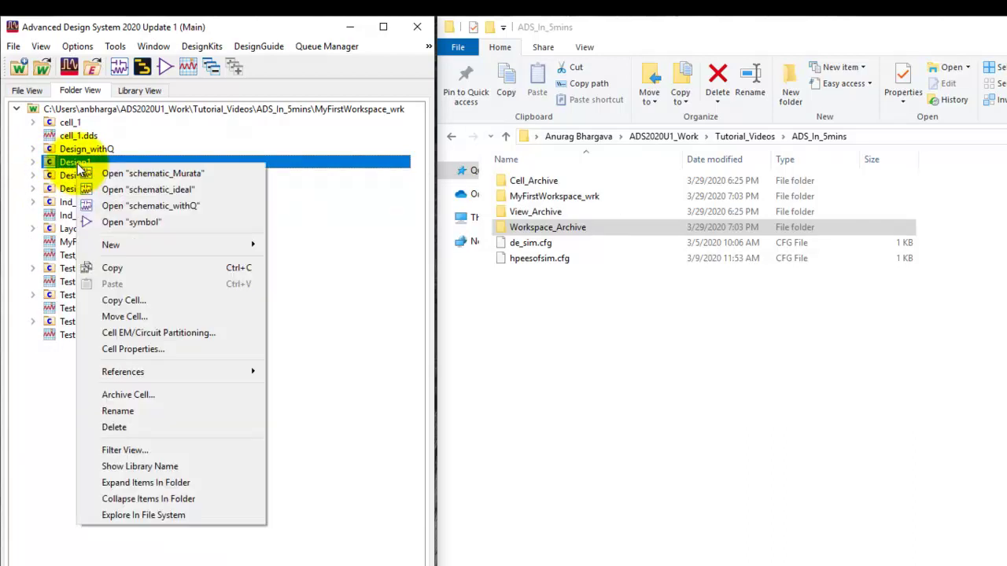
{"action": "left_click", "coordinate": [144, 394]}
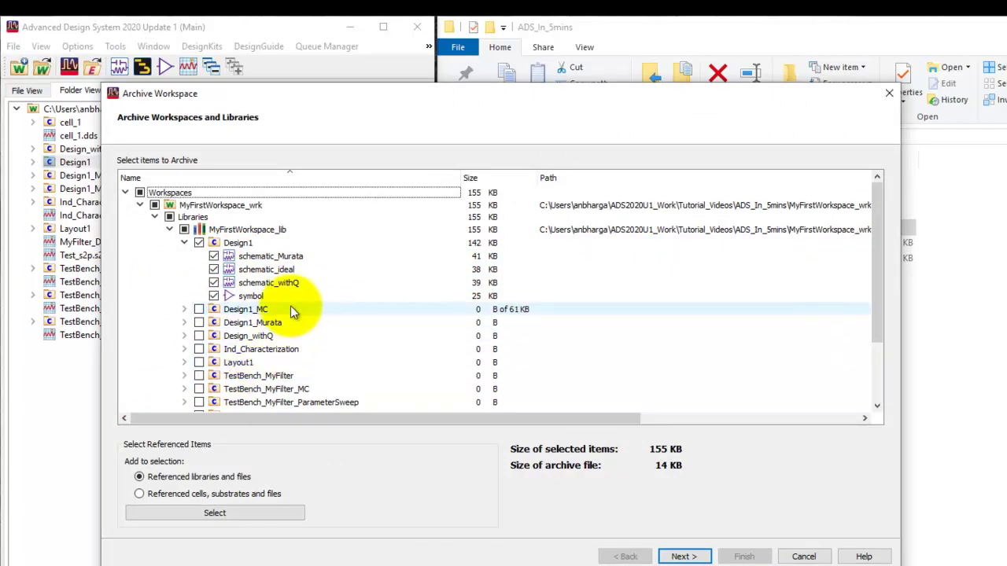
{"action": "scroll", "coordinate": [291, 307], "scroll_direction": "down", "scroll_amount": 2}
{"action": "scroll", "coordinate": [289, 314], "scroll_direction": "up", "scroll_amount": 2}
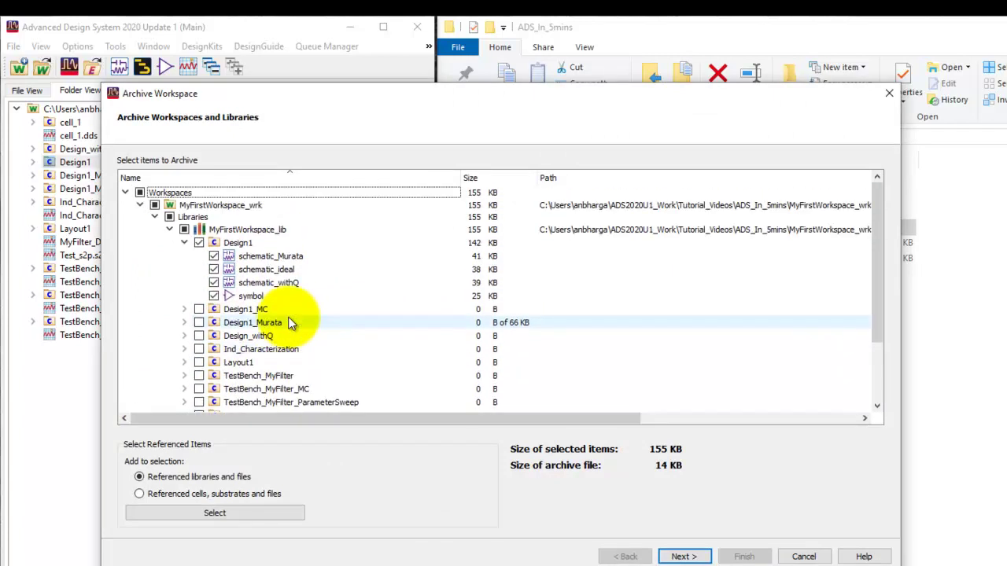
{"action": "scroll", "coordinate": [290, 323], "scroll_direction": "down", "scroll_amount": 2}
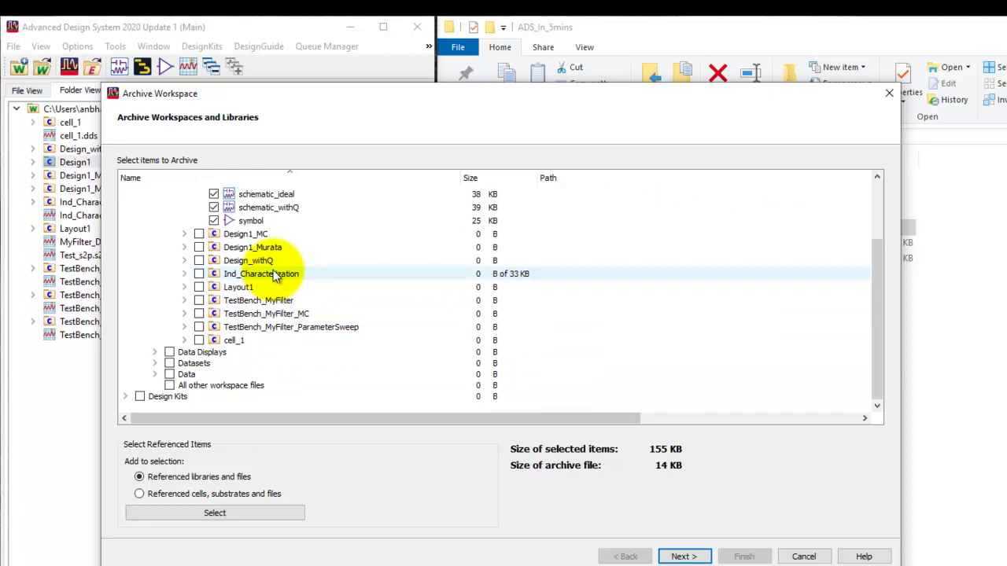
{"action": "scroll", "coordinate": [270, 269], "scroll_direction": "up", "scroll_amount": 2}
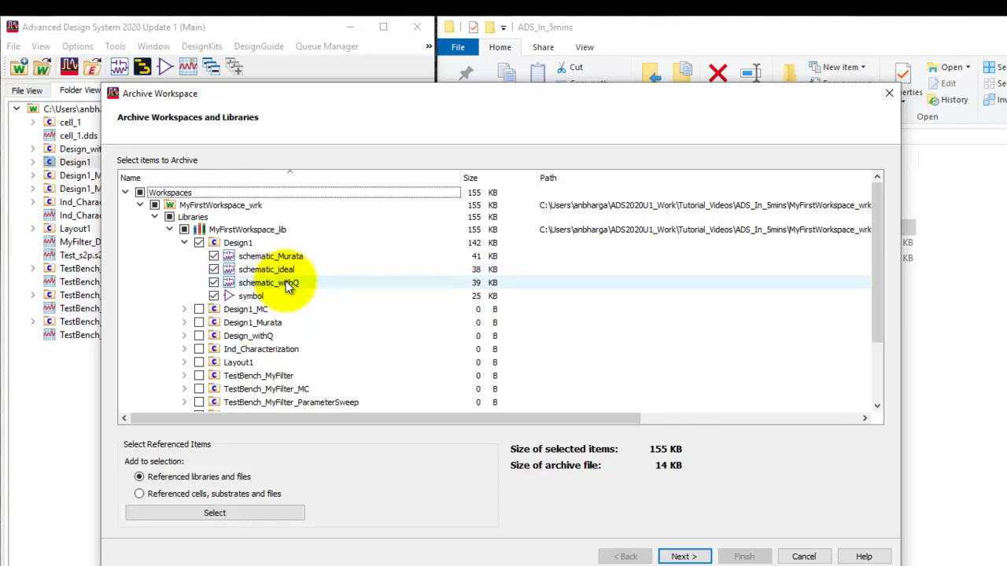
- Include referenced cells, substrates and files, adding the muRataLibWeb design kit, then continue
{"action": "left_click", "coordinate": [190, 497]}
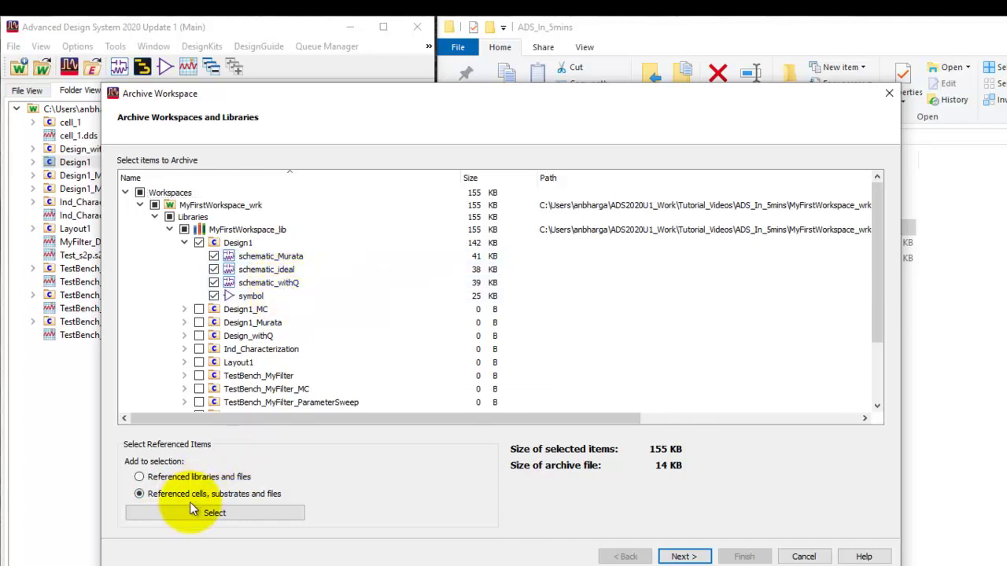
{"action": "left_click", "coordinate": [224, 513]}
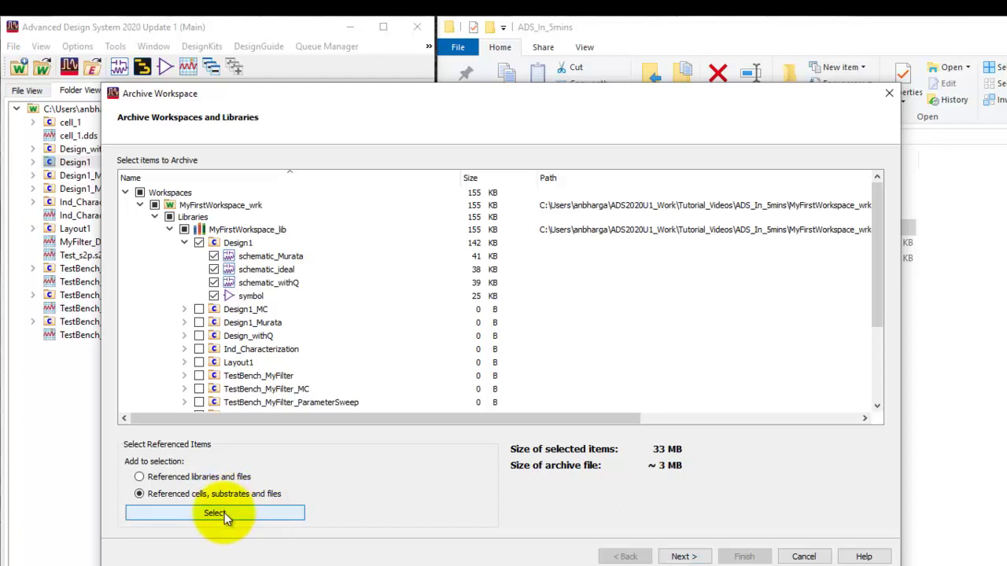
{"action": "scroll", "coordinate": [376, 337], "scroll_direction": "down", "scroll_amount": 3}
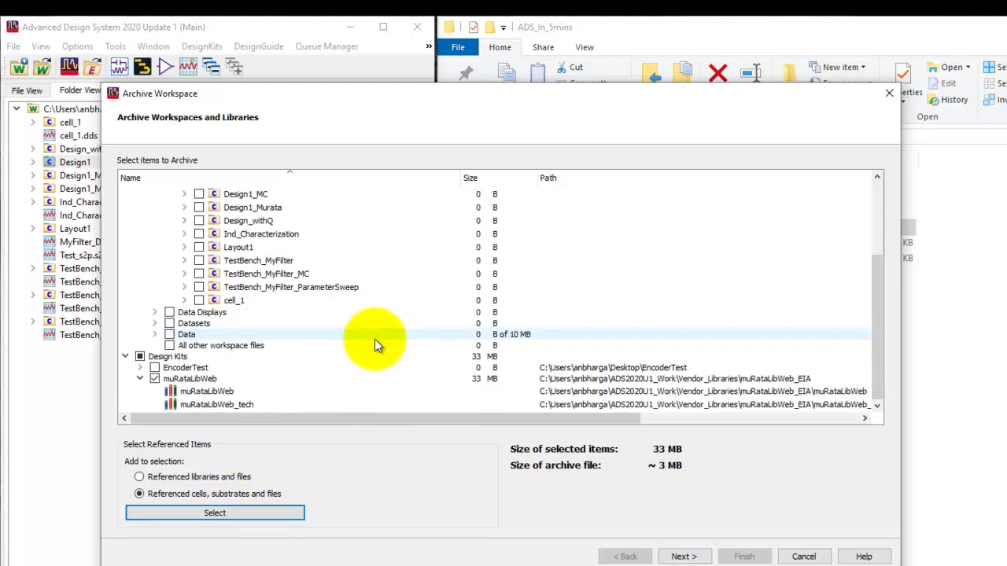
{"action": "left_click", "coordinate": [196, 379]}
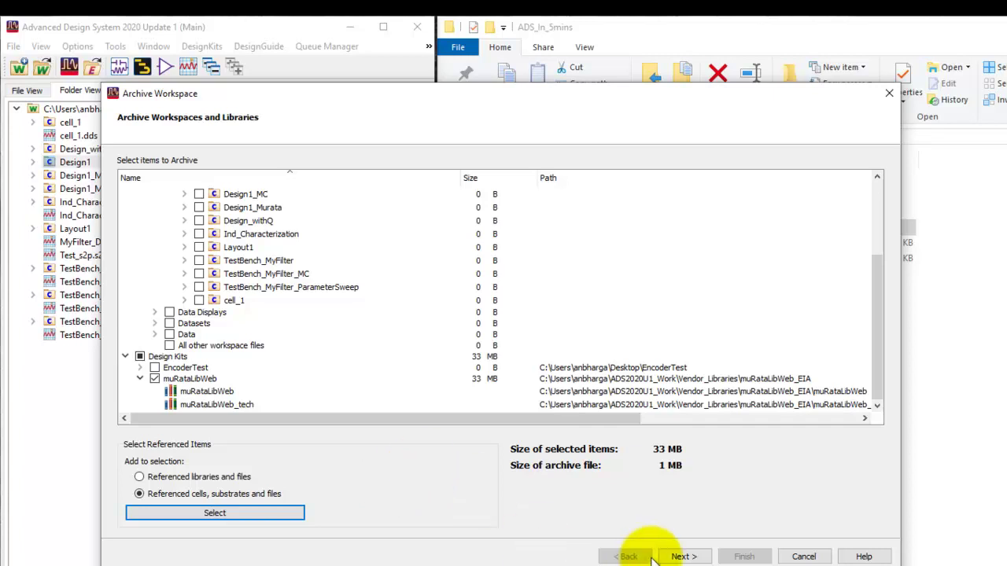
{"action": "left_click", "coordinate": [685, 556]}
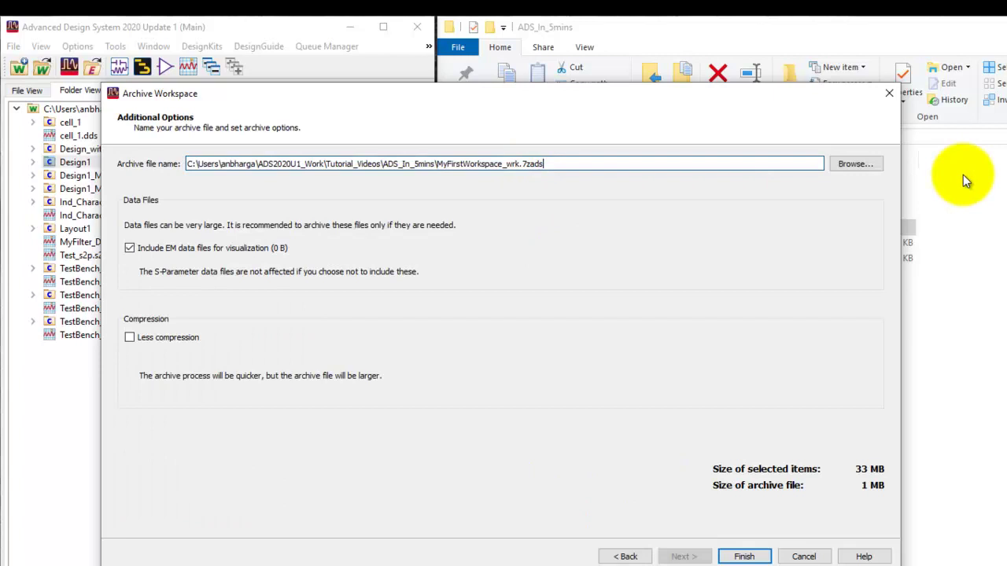
- Save the Design1 cell archive as MyFirstWorkspace_wrk.7zads in Cell_Archive and finish
{"action": "left_click", "coordinate": [858, 164]}
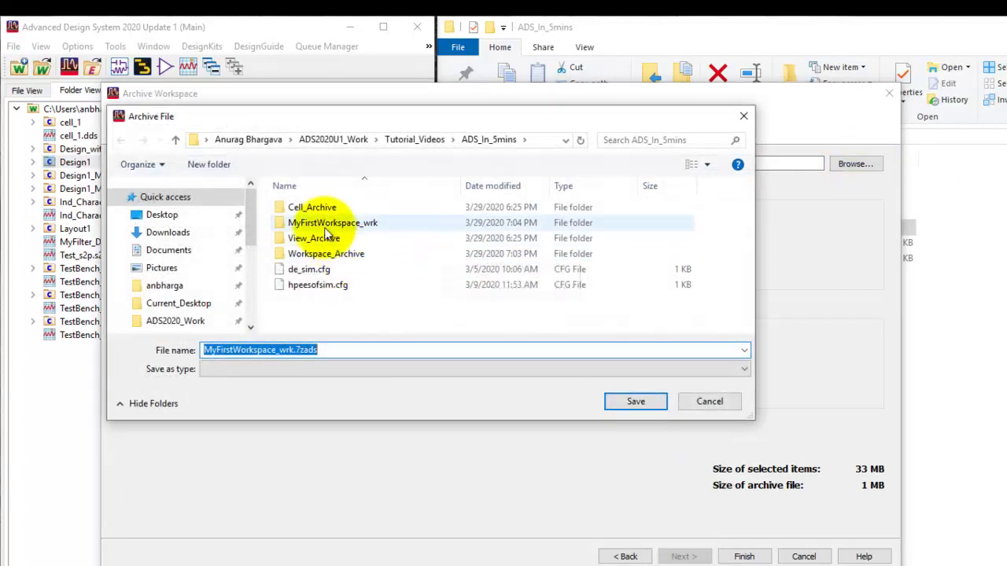
{"action": "left_click", "coordinate": [314, 207]}
{"action": "left_click", "coordinate": [638, 401]}
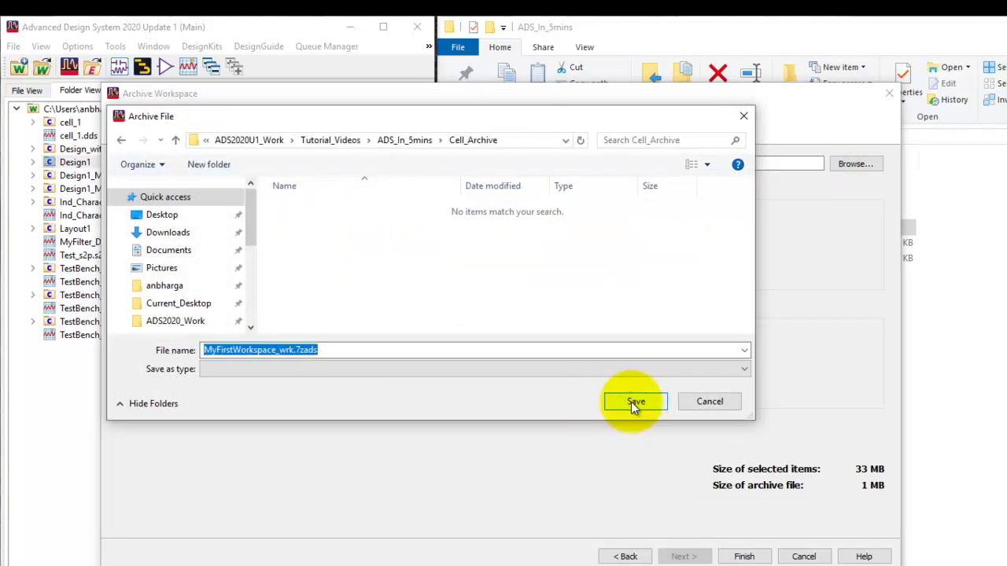
{"action": "left_click", "coordinate": [631, 402]}
{"action": "left_click", "coordinate": [744, 556]}
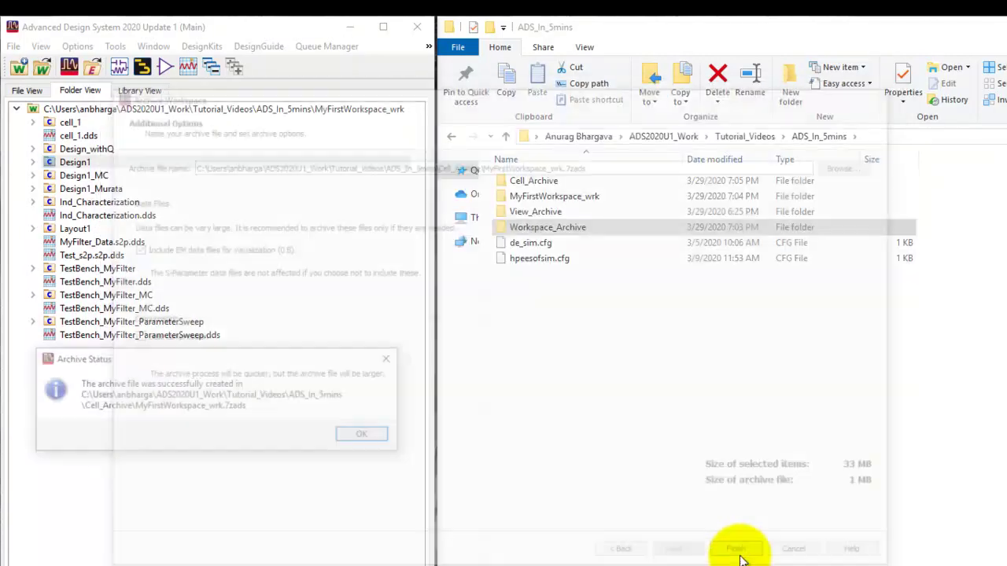
- Check MyFirstWorkspace_wrk.7zads in Workspace_Archive and Cell_Archive (1,431 KB), then expand Design1 in ADS
{"action": "left_click", "coordinate": [346, 437]}
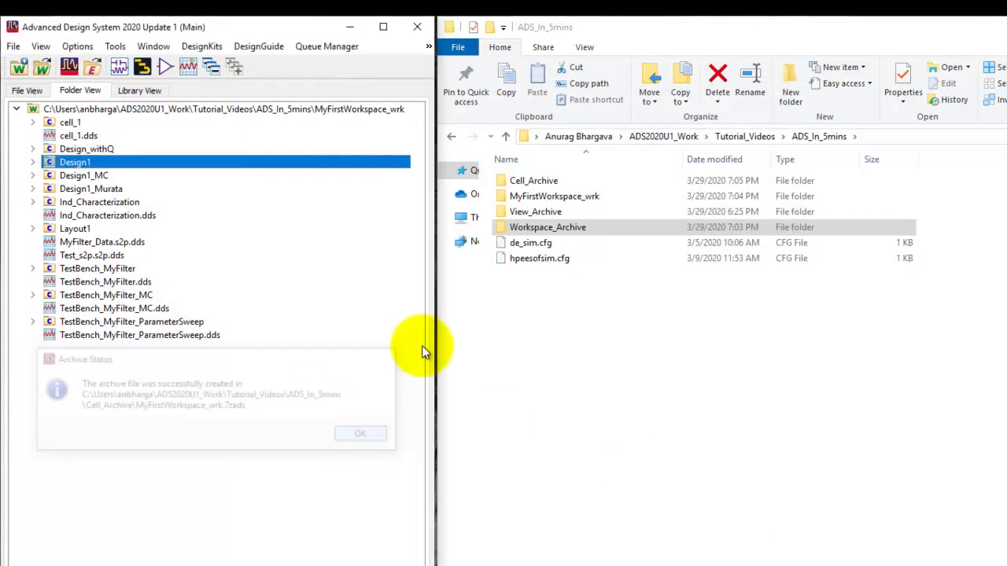
{"action": "double_click", "coordinate": [524, 226]}
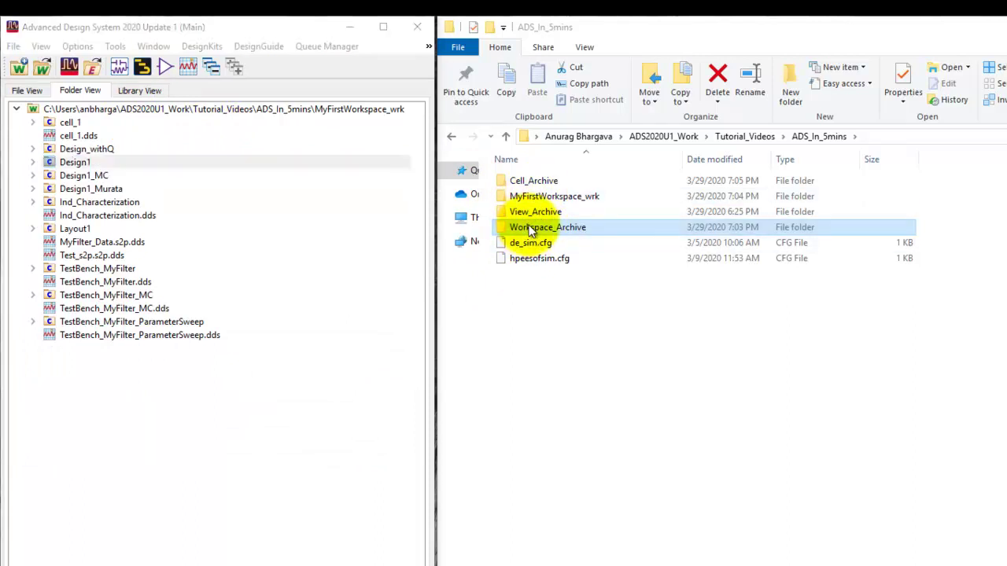
{"action": "left_click", "coordinate": [822, 136]}
{"action": "double_click", "coordinate": [521, 182]}
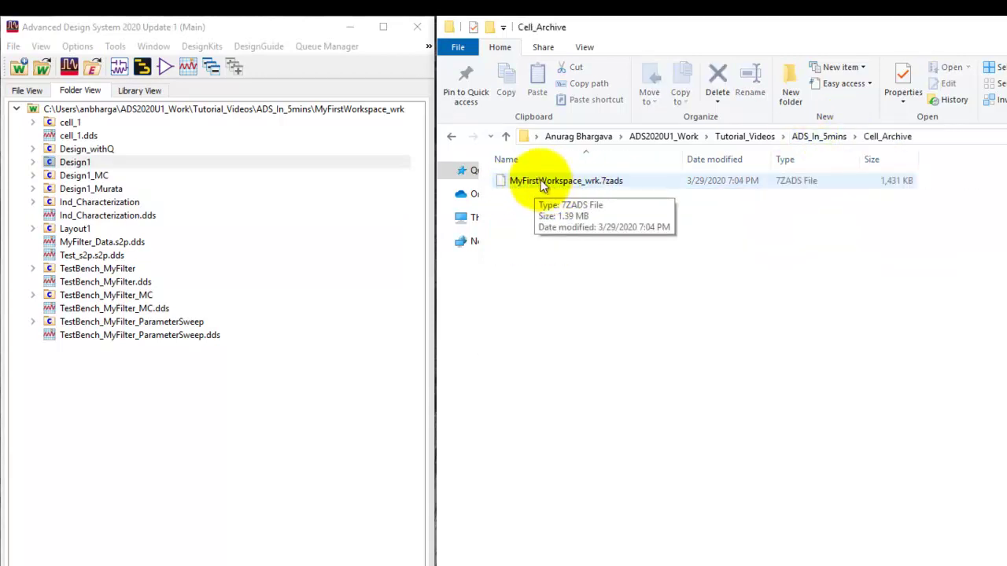
{"action": "left_click", "coordinate": [814, 135]}
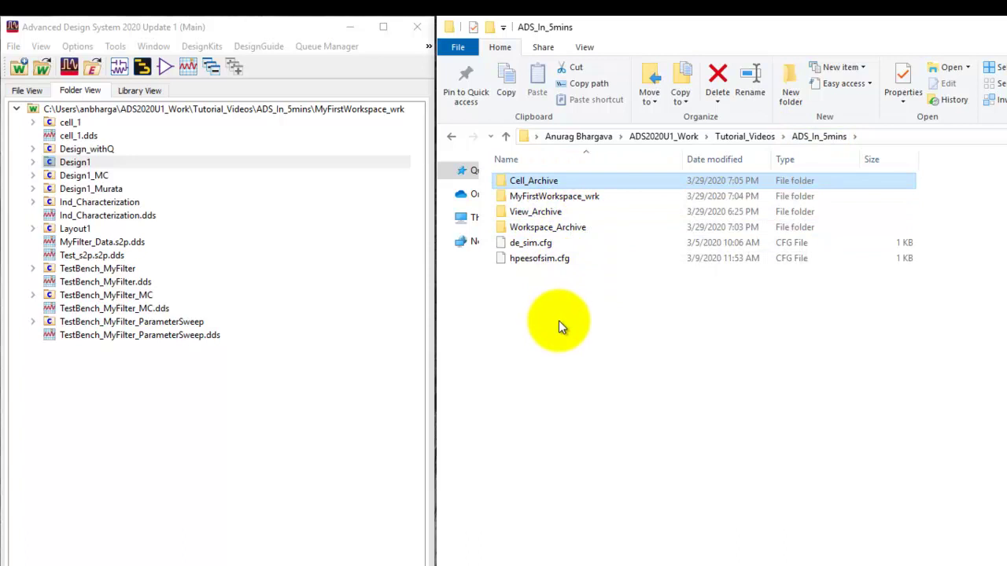
{"action": "left_click", "coordinate": [32, 163]}
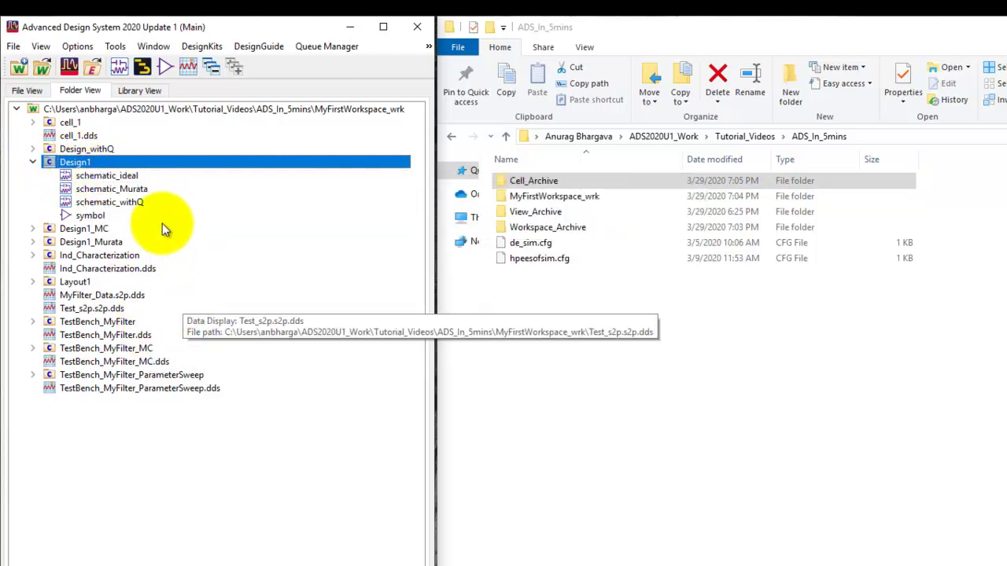
- Start archiving the schematic_ideal view of Design1 and move to the file options
{"action": "left_click", "coordinate": [109, 178]}
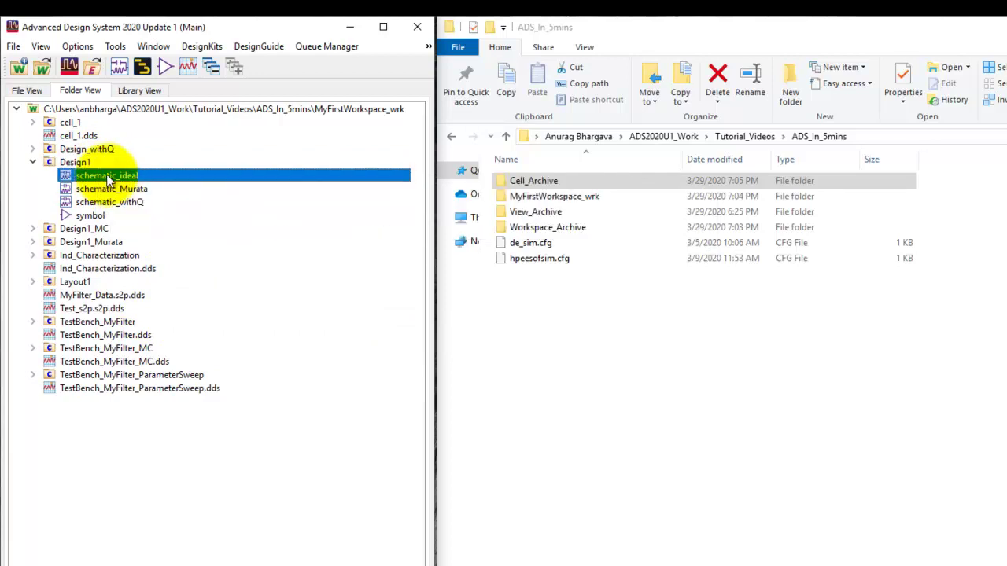
{"action": "right_click", "coordinate": [107, 182]}
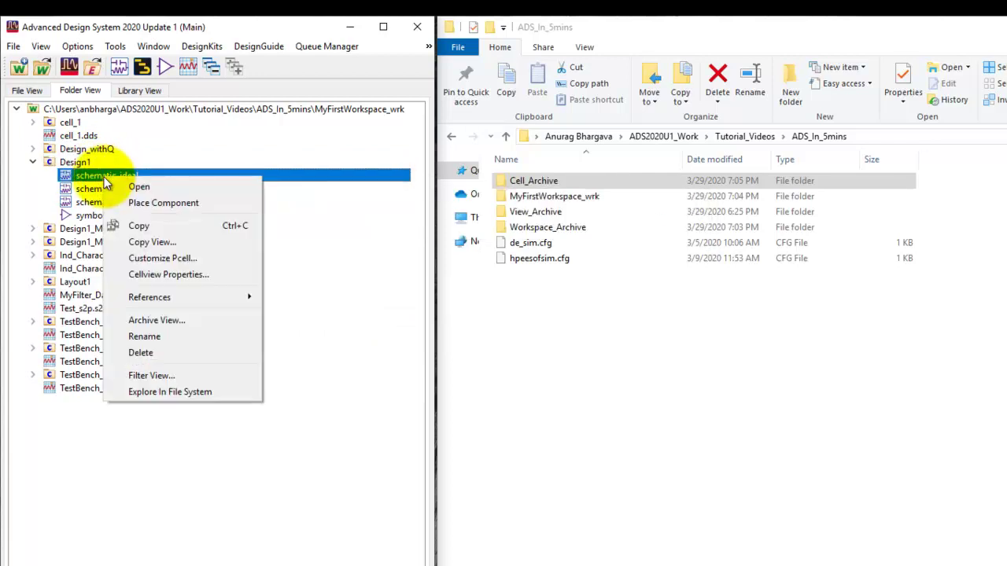
{"action": "left_click", "coordinate": [162, 321]}
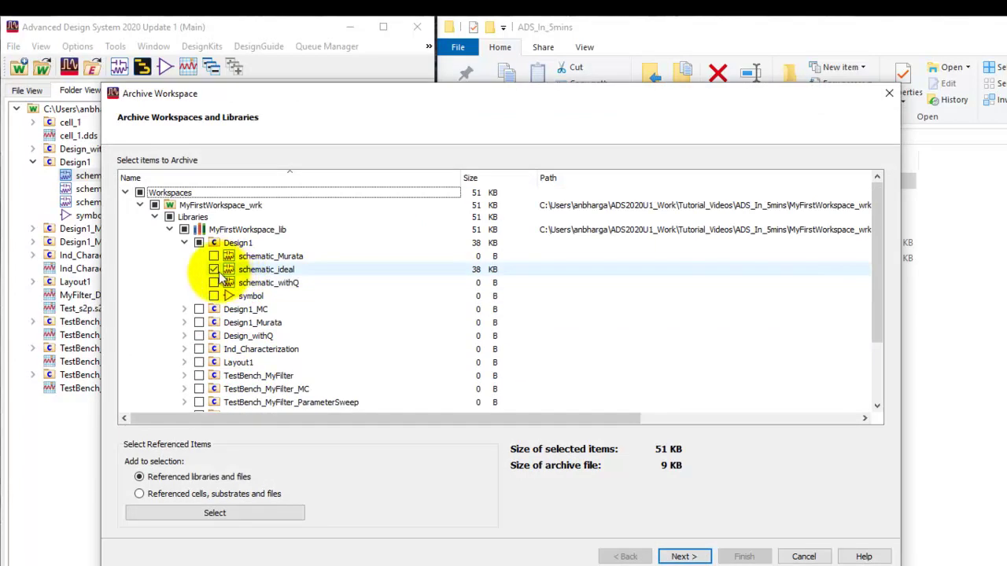
{"action": "left_click", "coordinate": [674, 558]}
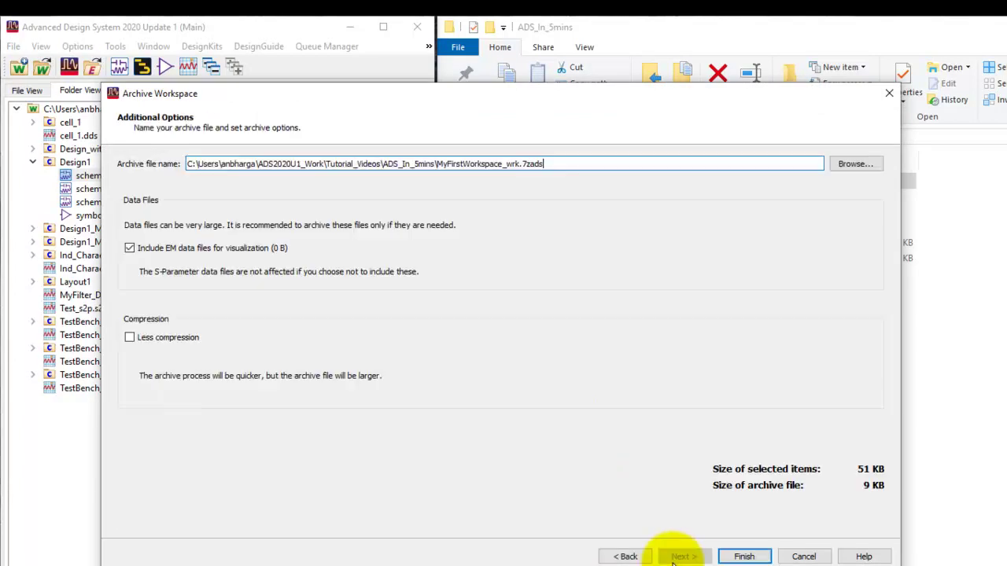
- Save the view archive as MyFirstWorkspace_wrk.7zads in View_Archive and finish
{"action": "left_click", "coordinate": [855, 164]}
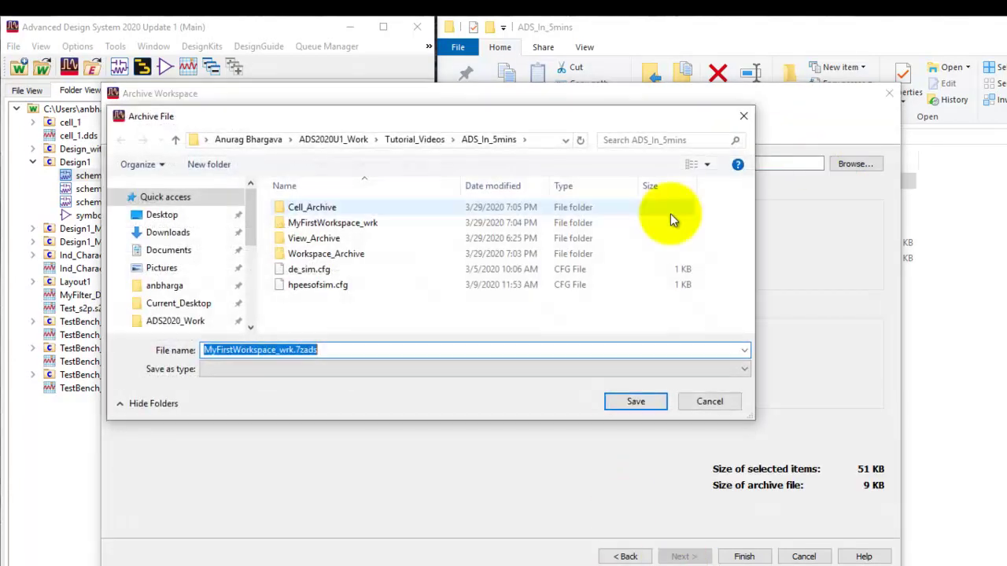
{"action": "double_click", "coordinate": [329, 238]}
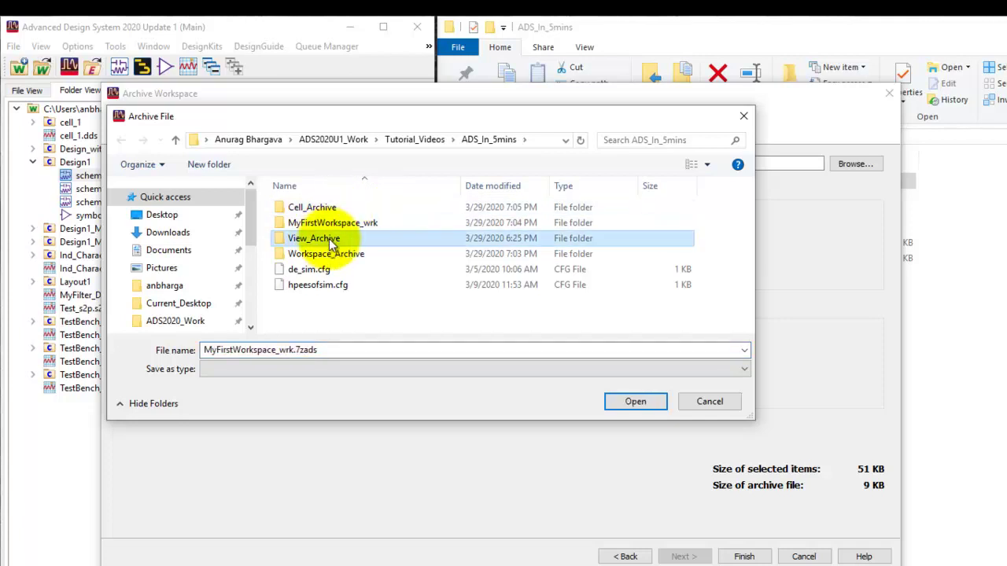
{"action": "left_click", "coordinate": [634, 401]}
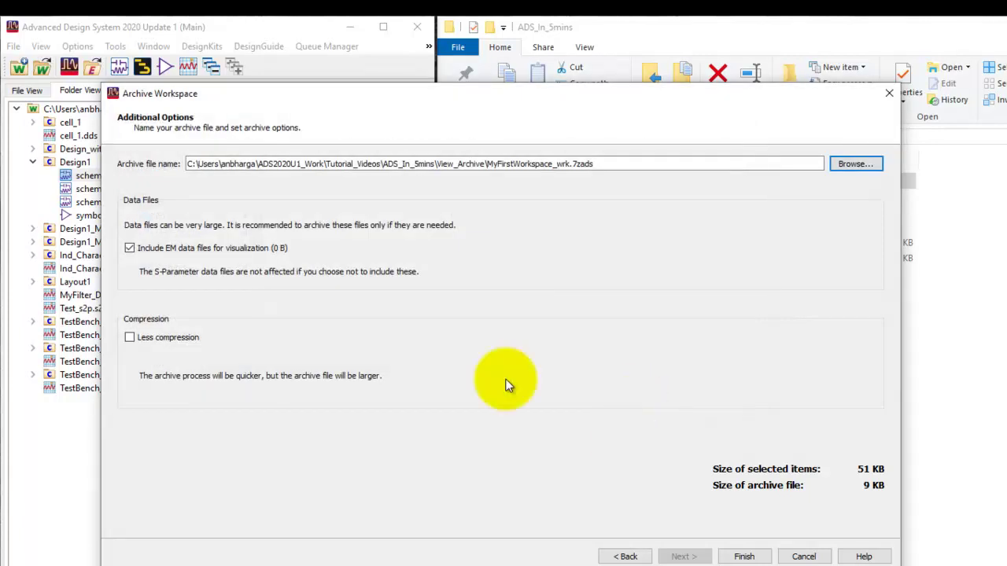
{"action": "left_click", "coordinate": [744, 556]}
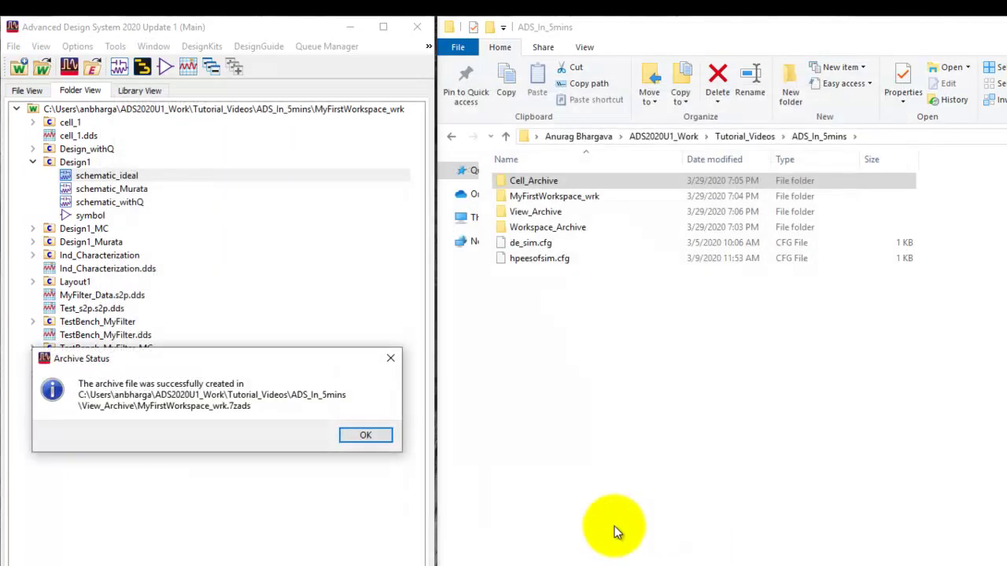
- Close the archive success message, select MyFirstWorkspace_wrk in Explorer, and collapse Design1
{"action": "left_click", "coordinate": [364, 436]}
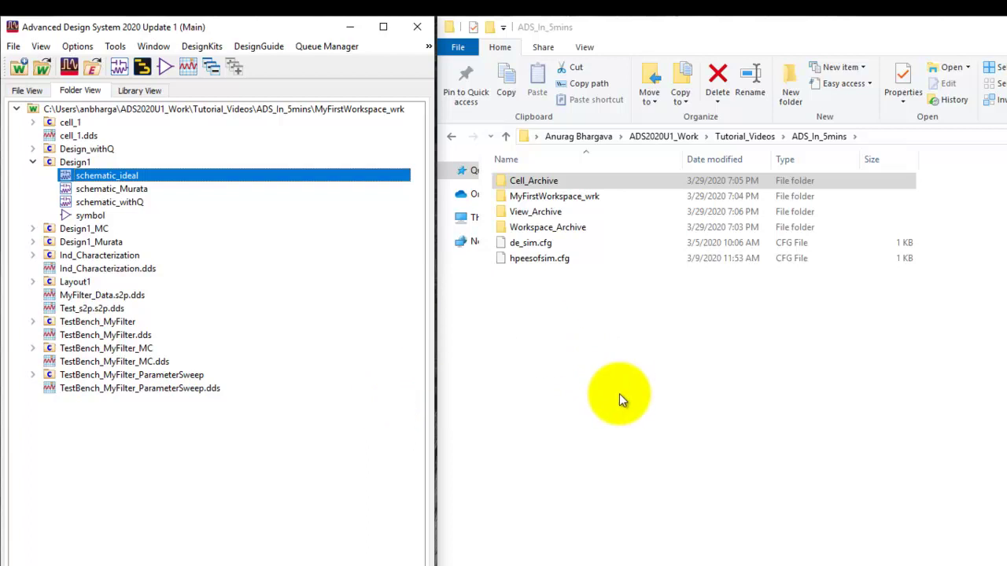
{"action": "left_click", "coordinate": [543, 198]}
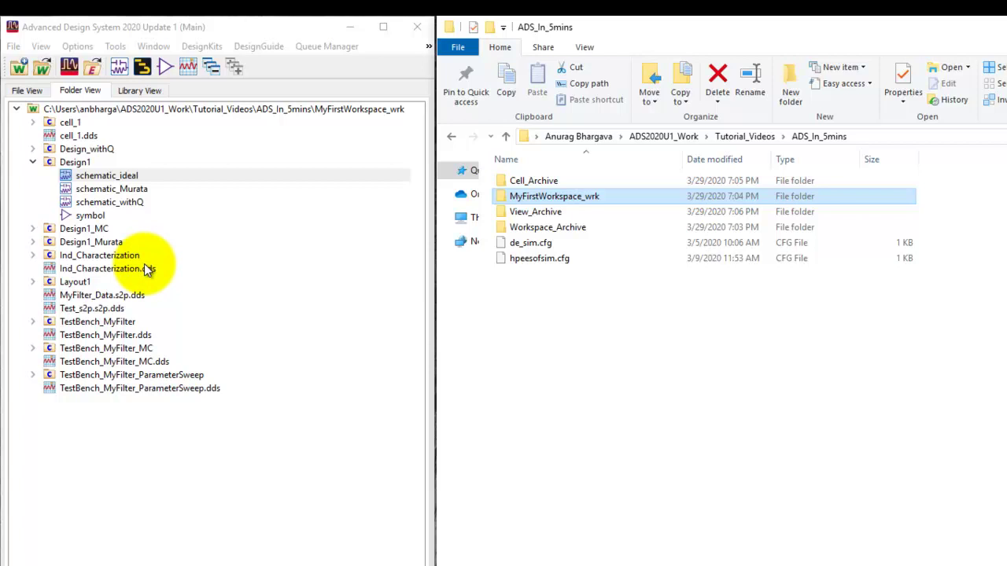
{"action": "left_click", "coordinate": [33, 163]}
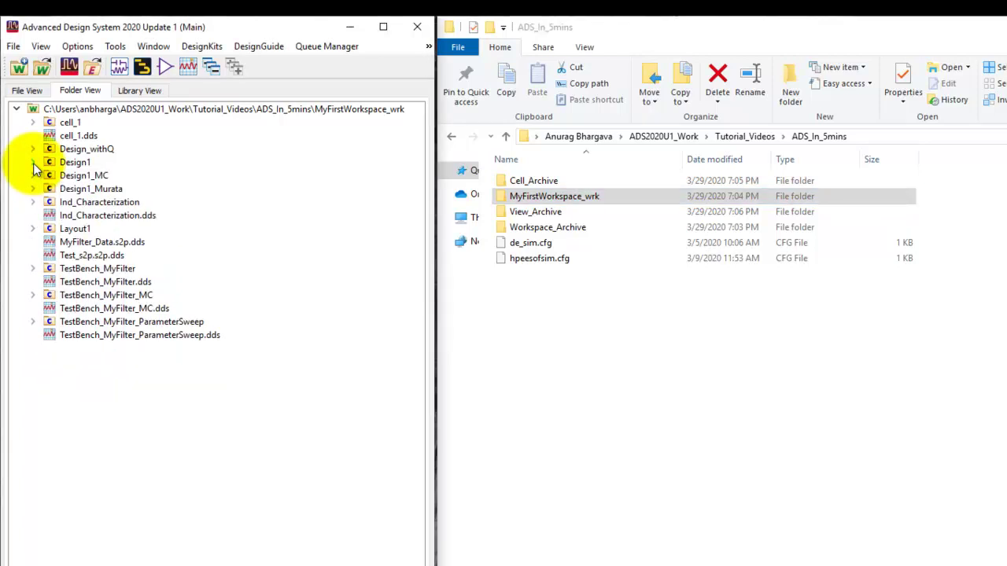
- Open MyFirstWorkspace_wrk.7zads from View_Archive in the Unarchive wizard
{"action": "left_click", "coordinate": [13, 47]}
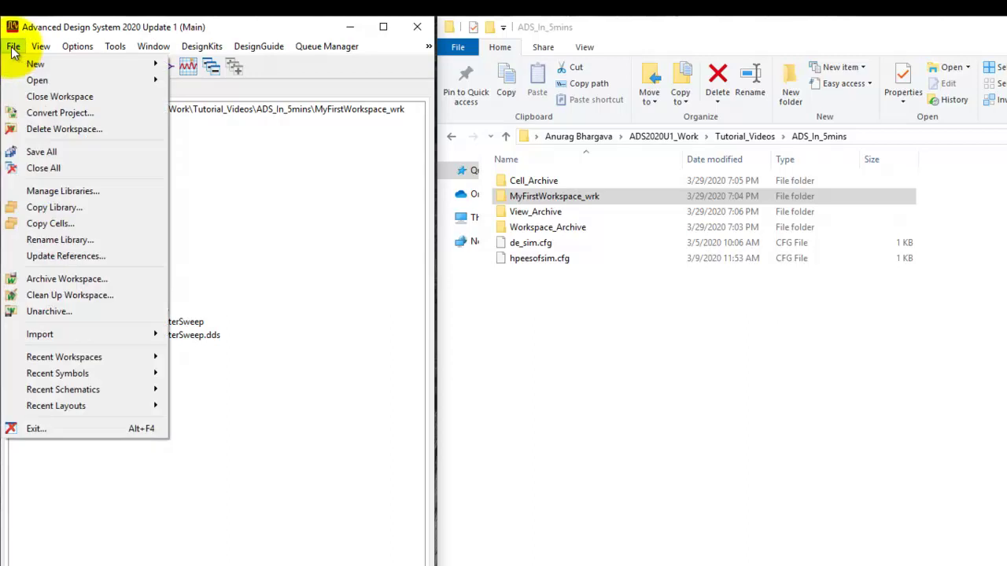
{"action": "left_click", "coordinate": [51, 310]}
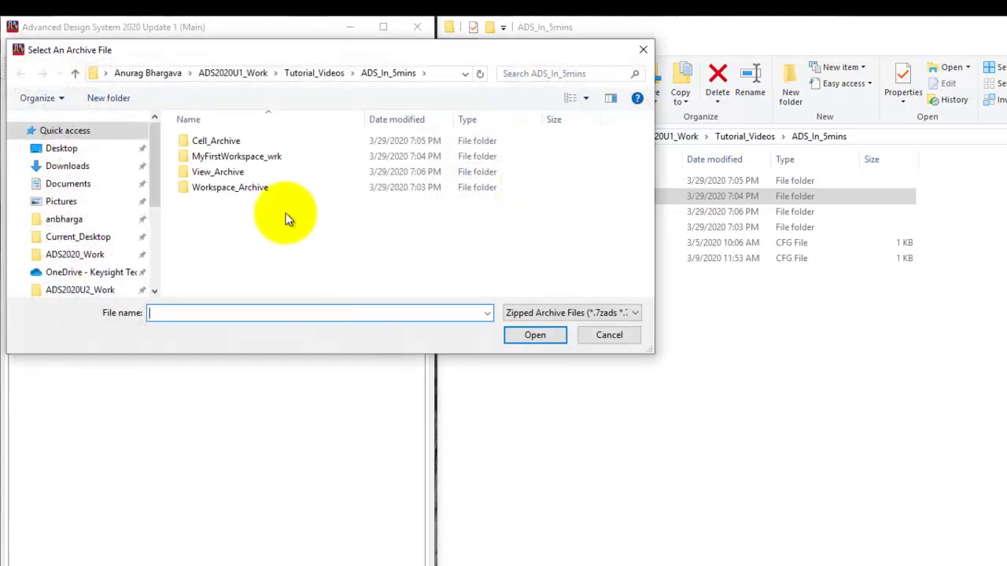
{"action": "double_click", "coordinate": [223, 172]}
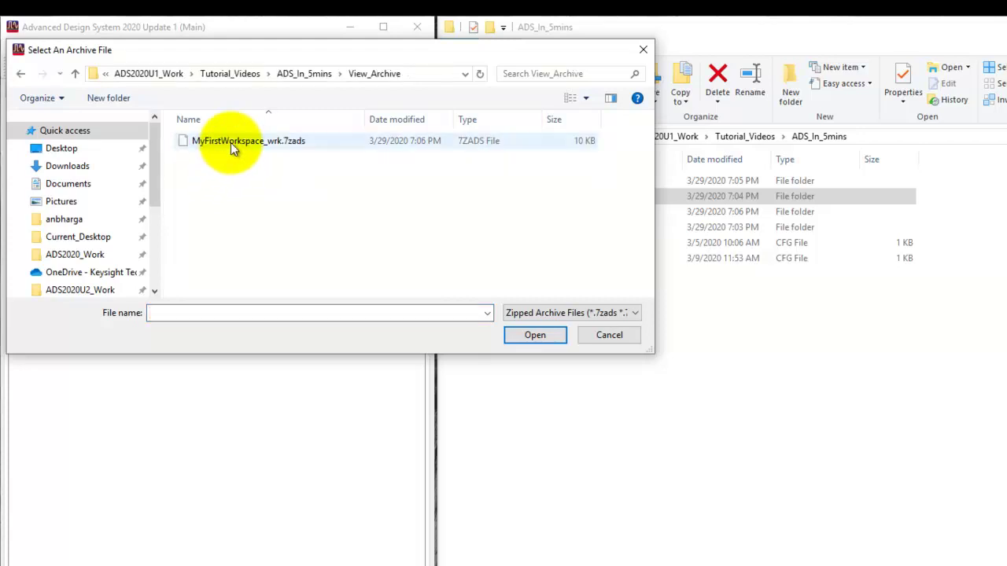
{"action": "left_click", "coordinate": [230, 142]}
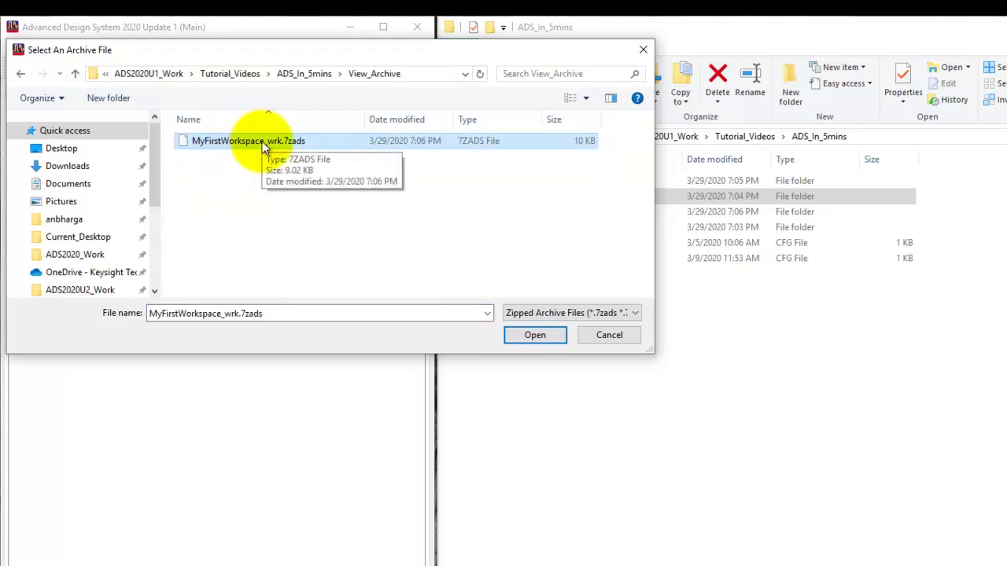
{"action": "left_click", "coordinate": [536, 333]}
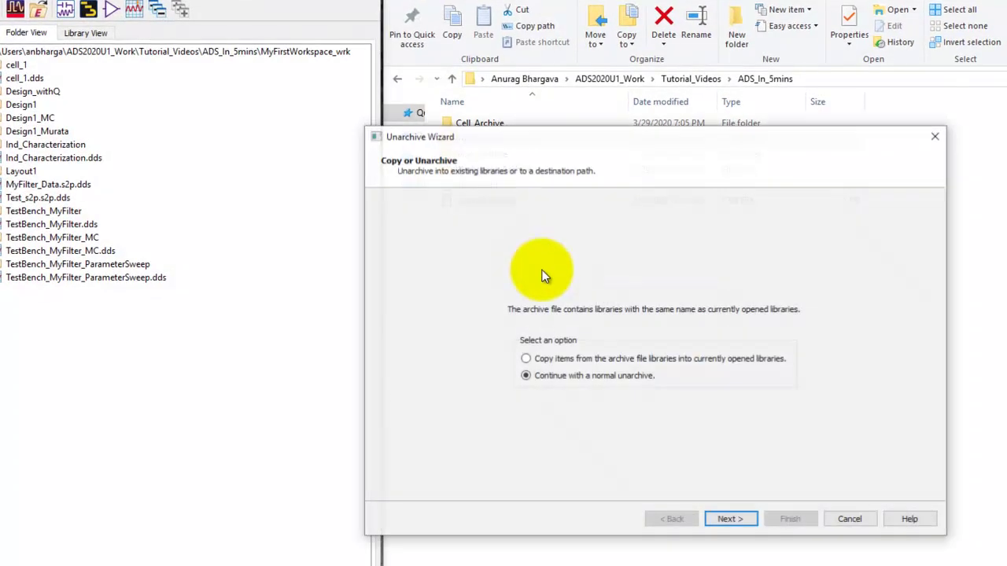
- Proceed with a normal unarchive into ADS_In_5mins, listing MyFirstWorkspace_wrk and MyFirstWorkspace_lib
{"action": "left_click", "coordinate": [730, 519]}
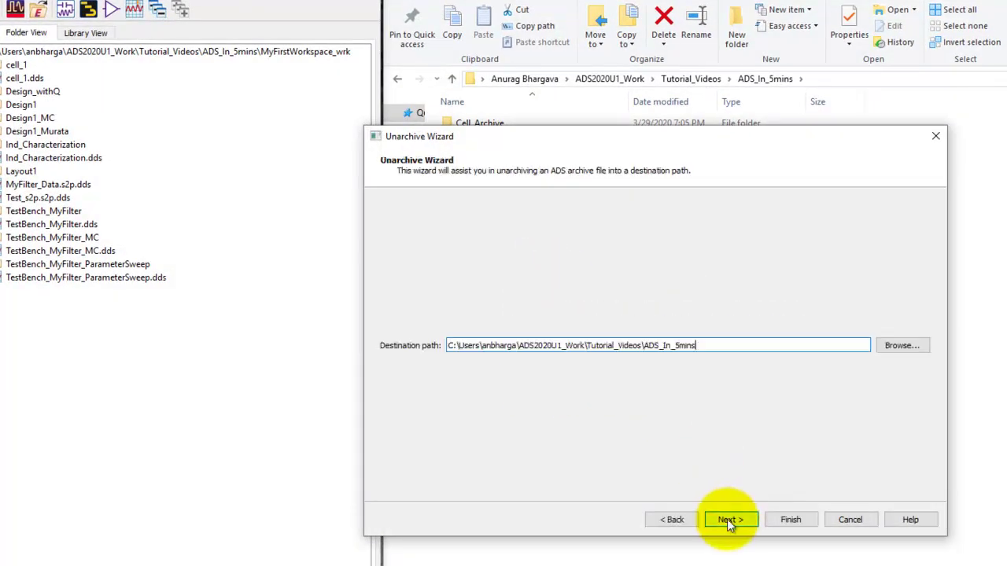
{"action": "left_click", "coordinate": [677, 345]}
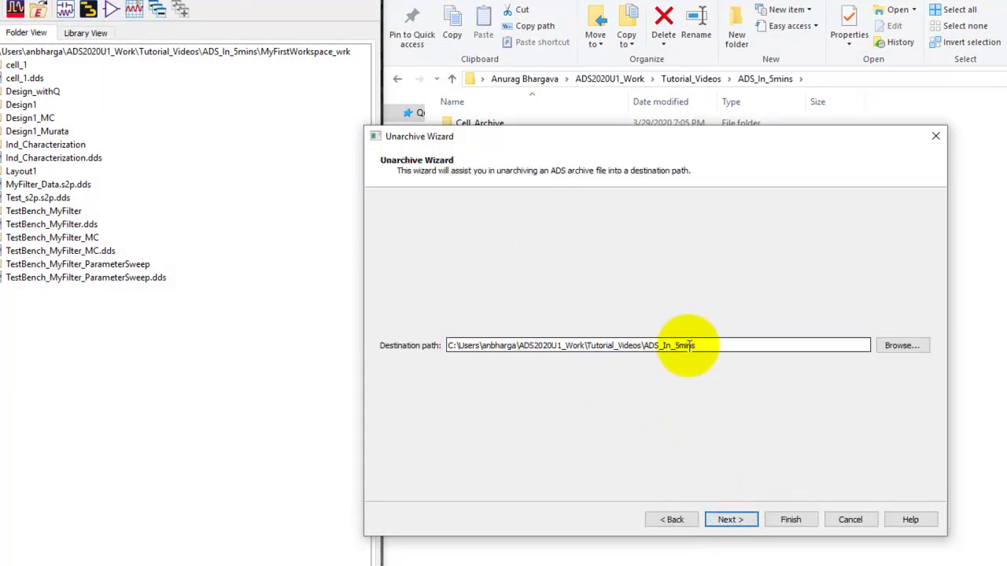
{"action": "left_click", "coordinate": [730, 520]}
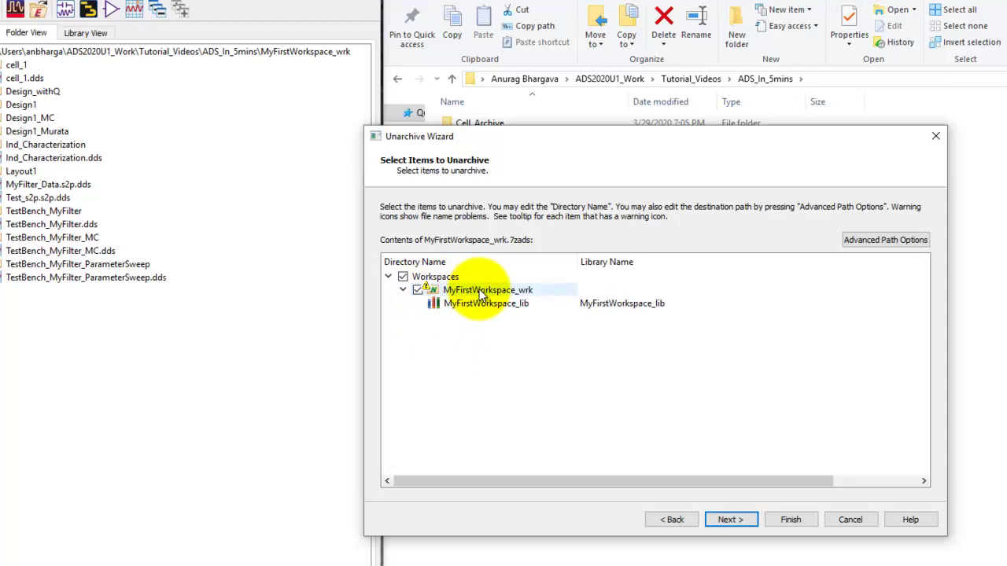
{"action": "mouse_move", "coordinate": [482, 293]}
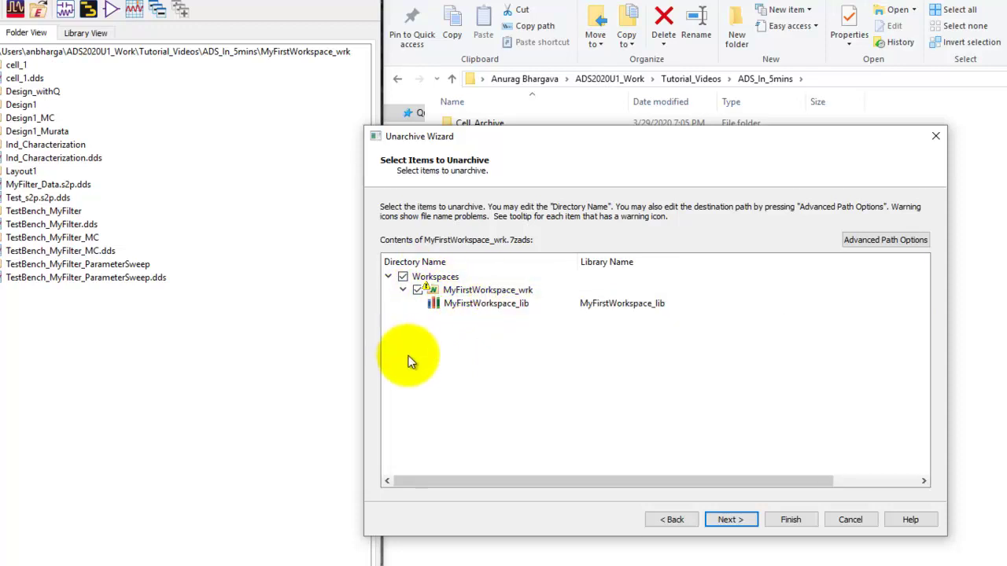
- Change the unarchive destination folder to View_Archive
{"action": "left_click", "coordinate": [673, 520]}
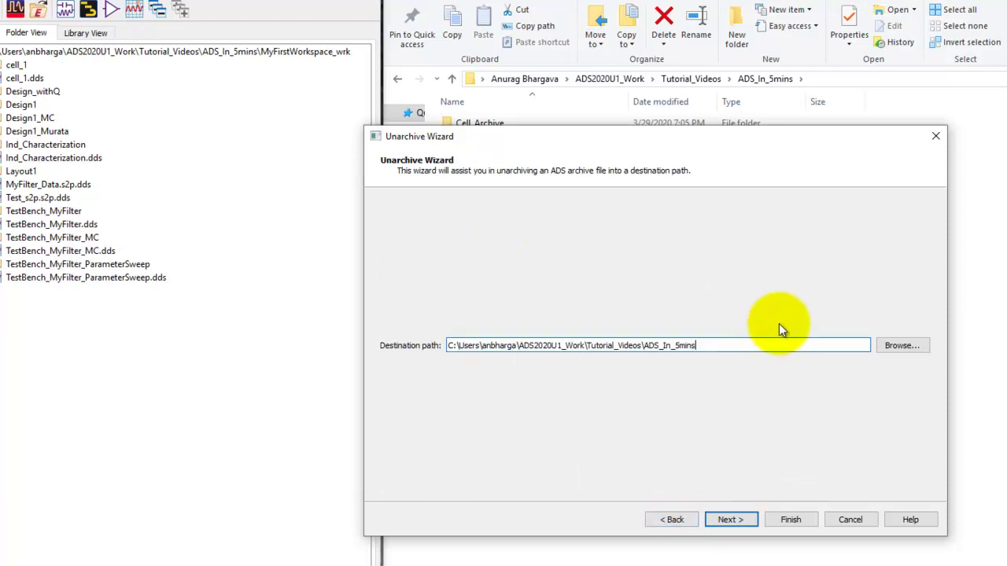
{"action": "left_click", "coordinate": [898, 345]}
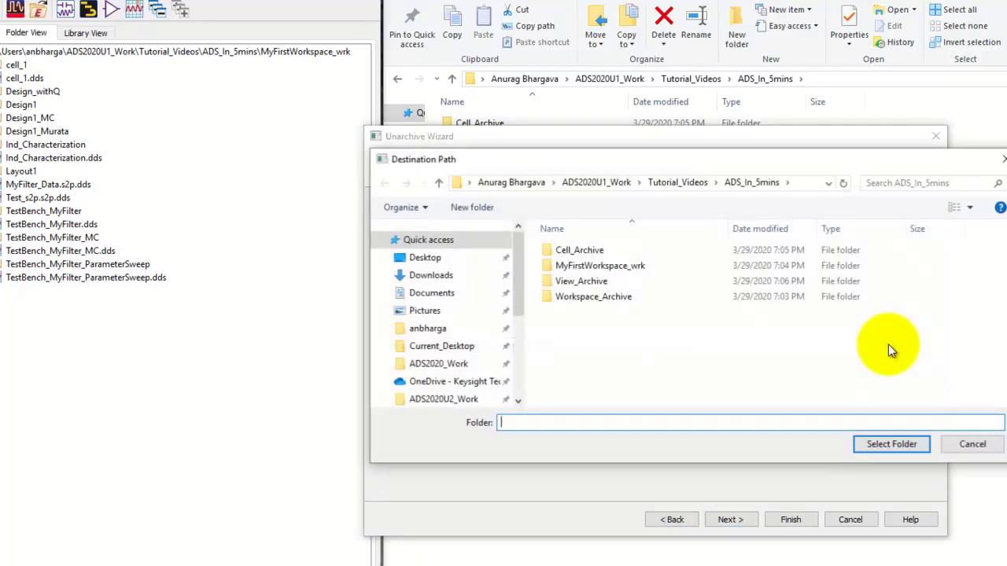
{"action": "left_click", "coordinate": [593, 281]}
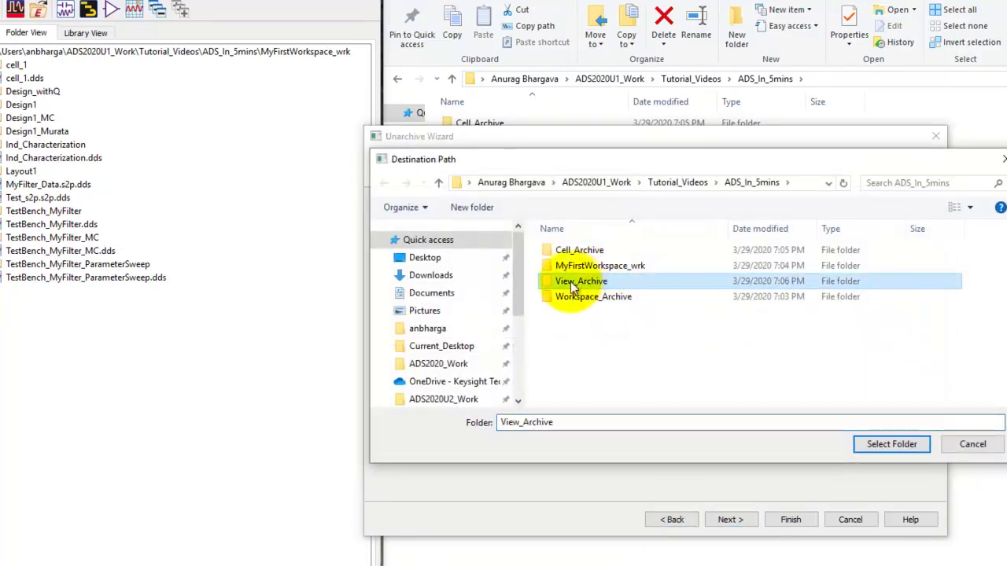
{"action": "left_click", "coordinate": [865, 446]}
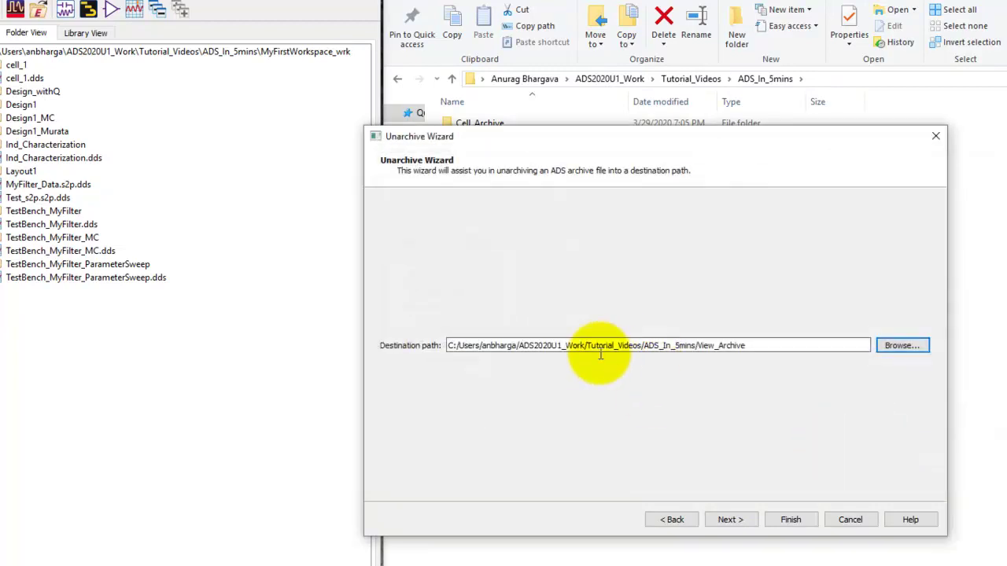
- Proceed through the wizard with MyFirstWorkspace_wrk set to open after unarchiving
{"action": "left_click", "coordinate": [731, 520]}
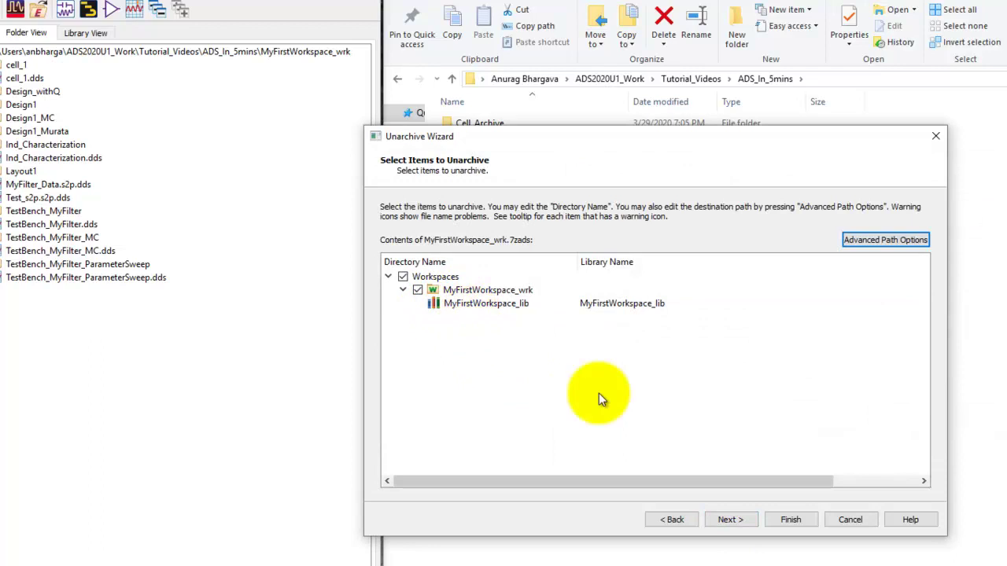
{"action": "left_click", "coordinate": [728, 520]}
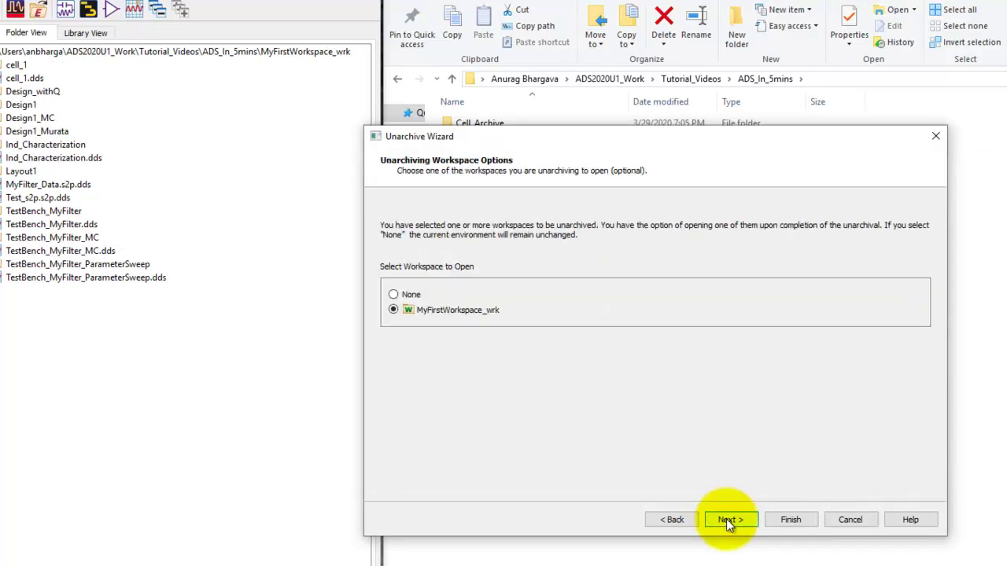
{"action": "left_click", "coordinate": [726, 520]}
- Run the unarchive, dismiss the success message, and open Design1's schematic_ideal view
{"action": "left_click", "coordinate": [788, 519]}
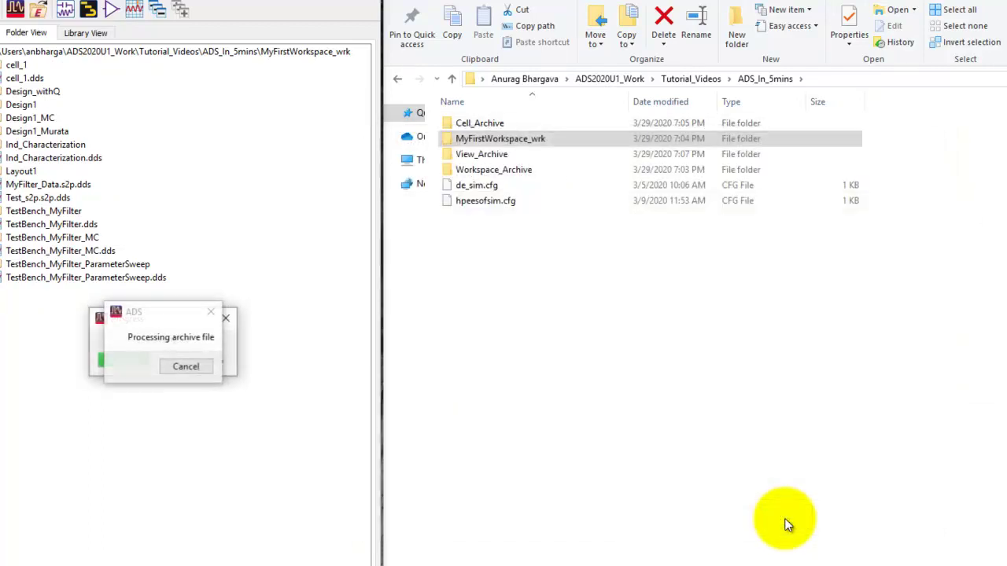
{"action": "left_click", "coordinate": [714, 362]}
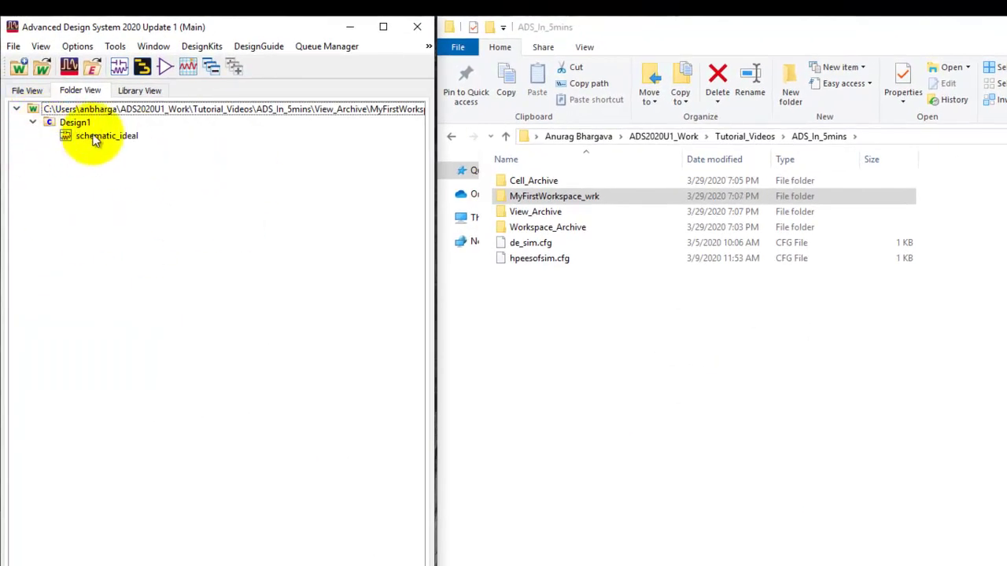
{"action": "double_click", "coordinate": [102, 135]}
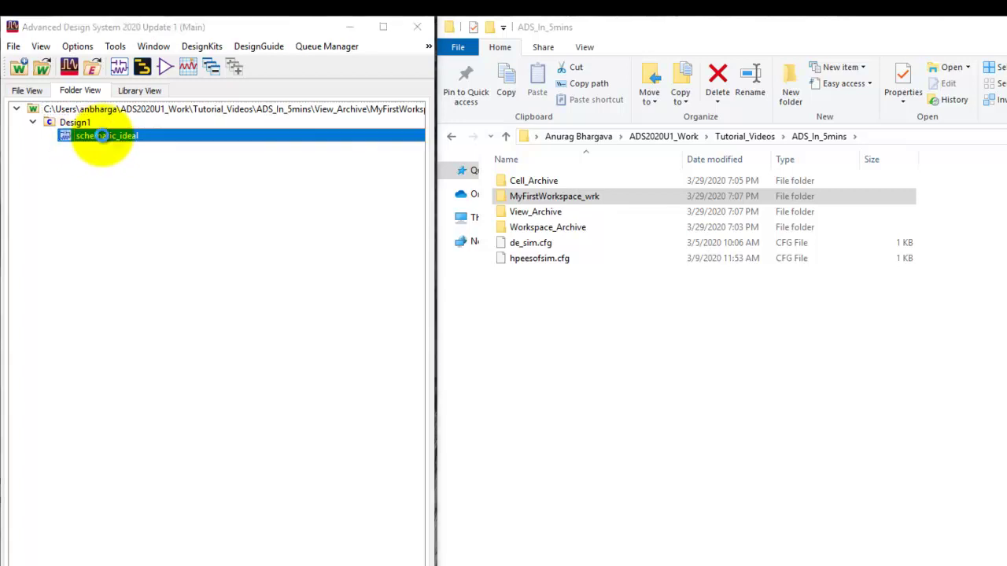